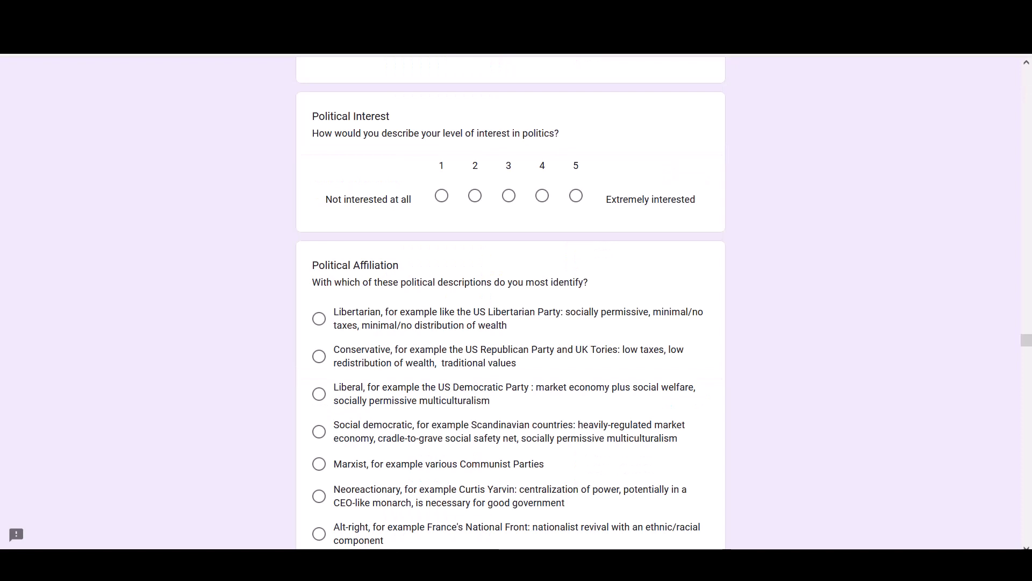
# - Scroll through the Google Forms response charts, then switch to the Excel survey workbook
pyautogui.scroll(-4, 732, 320)
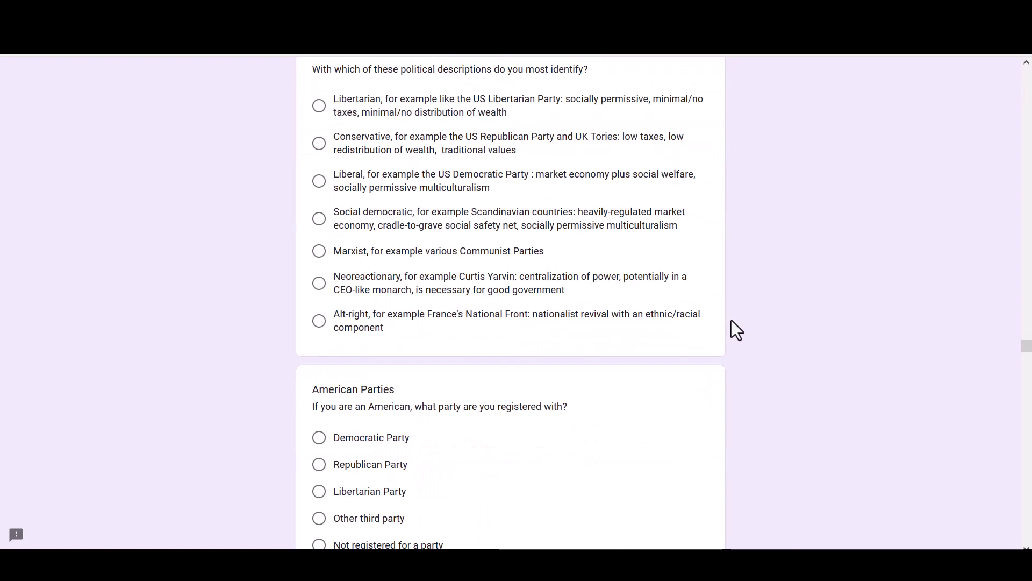
pyautogui.scroll(-3, 731, 321)
pyautogui.scroll(-8, 732, 321)
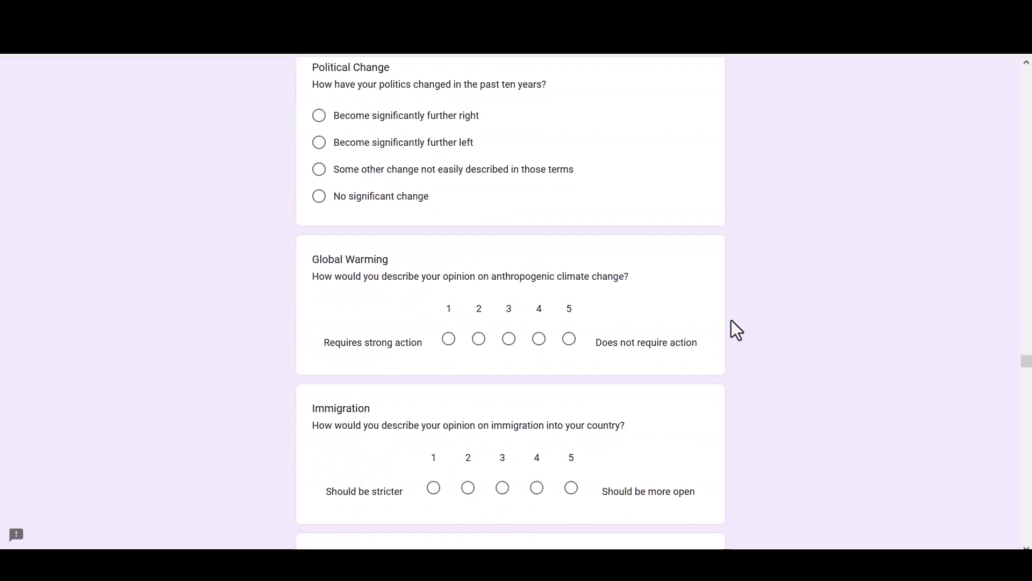
pyautogui.scroll(-7, 732, 320)
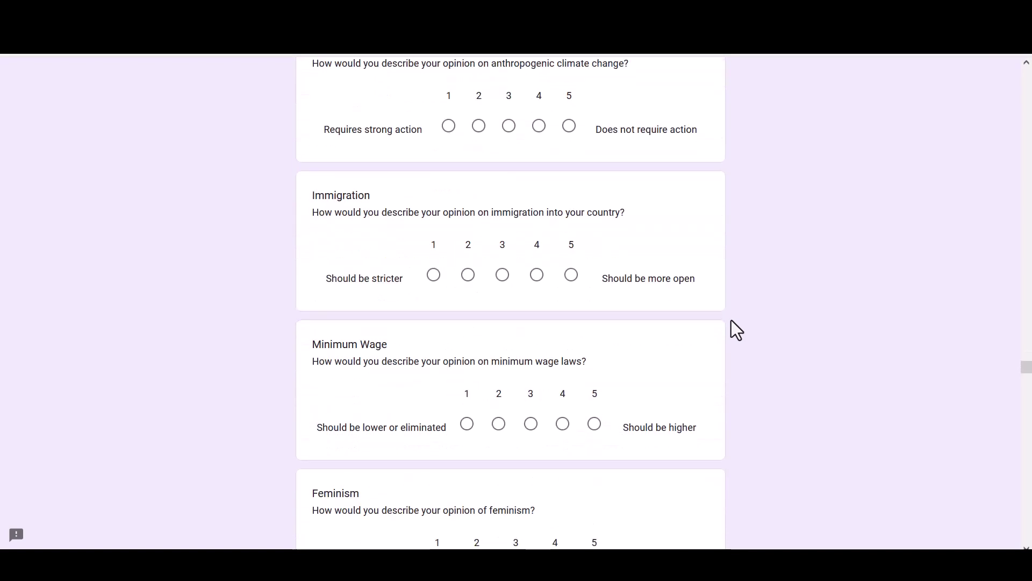
pyautogui.scroll(-4, 731, 321)
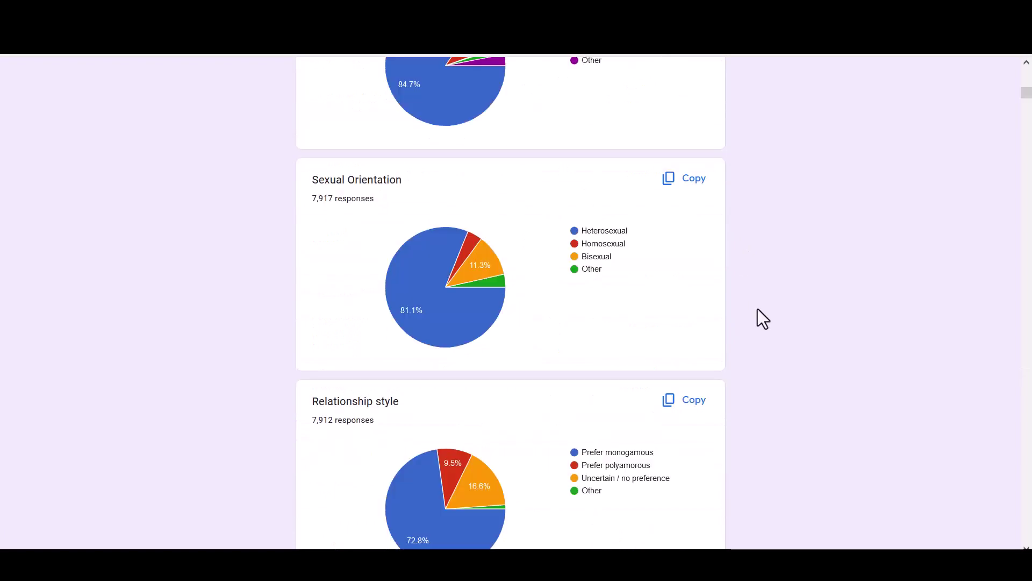
pyautogui.scroll(9, 774, 333)
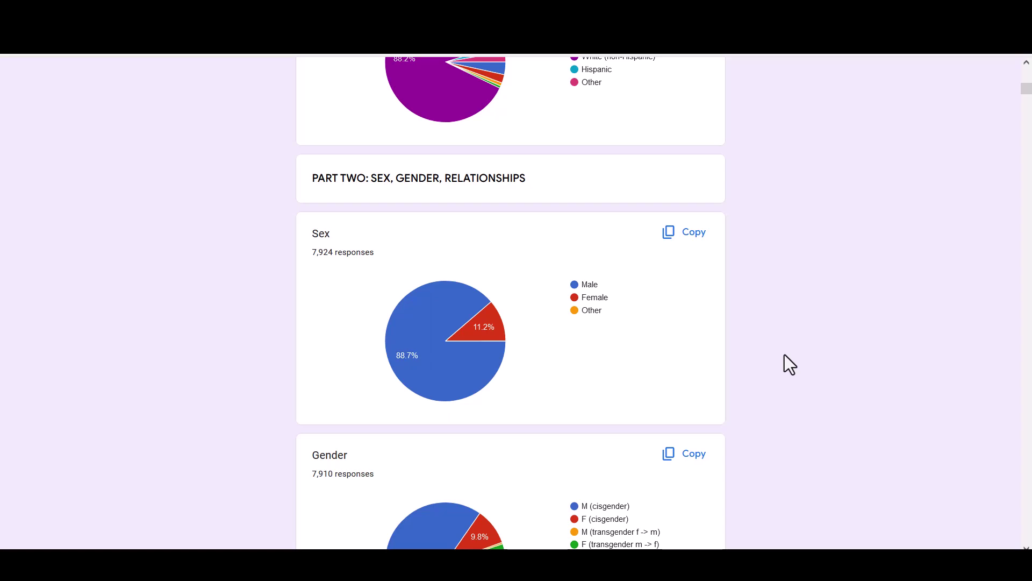
pyautogui.hotkey('alt', 'Tab')
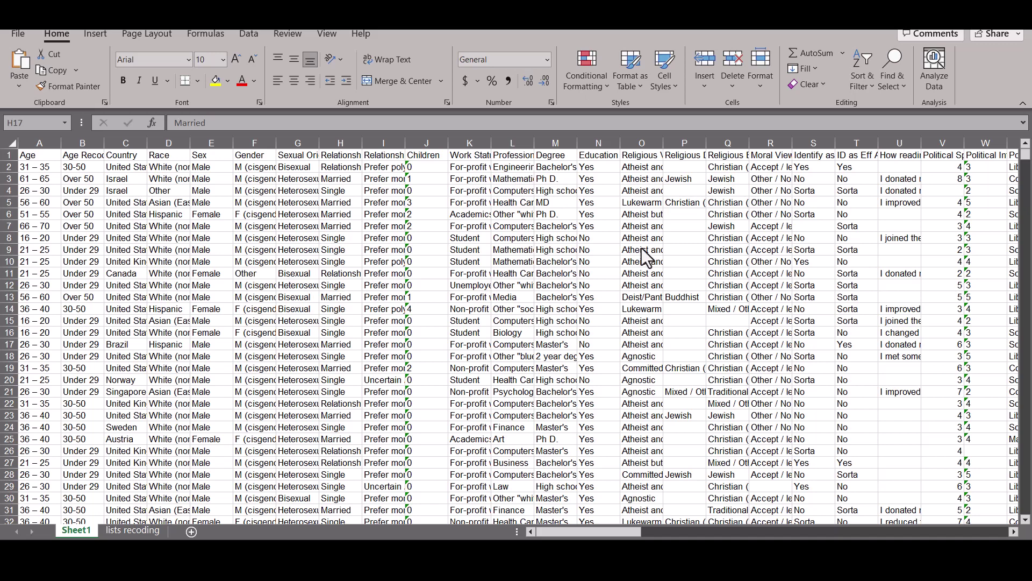
pyautogui.click(825, 156)
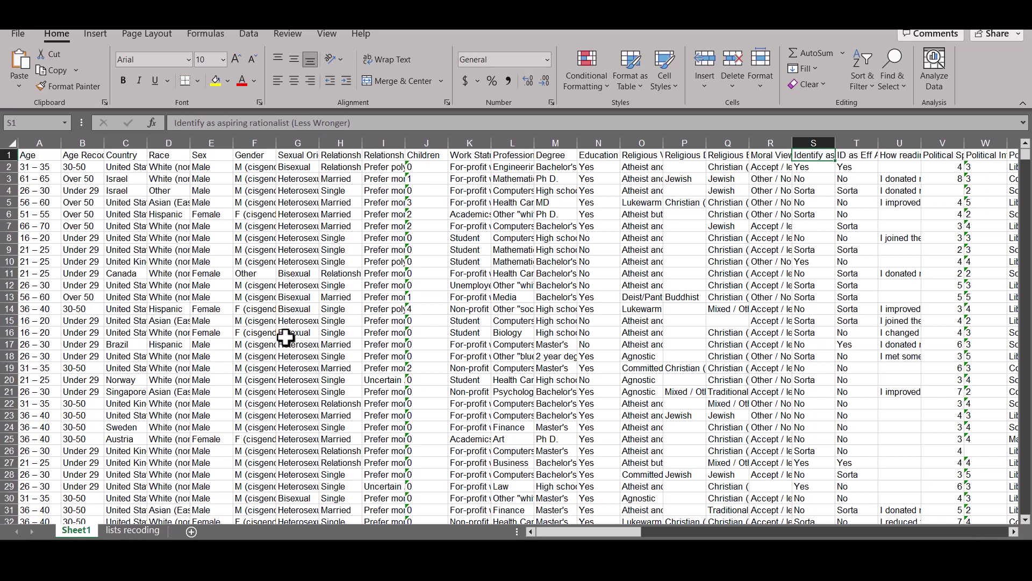
# - On the lists recoding sheet, check the codes for the three Depression answers
pyautogui.click(153, 531)
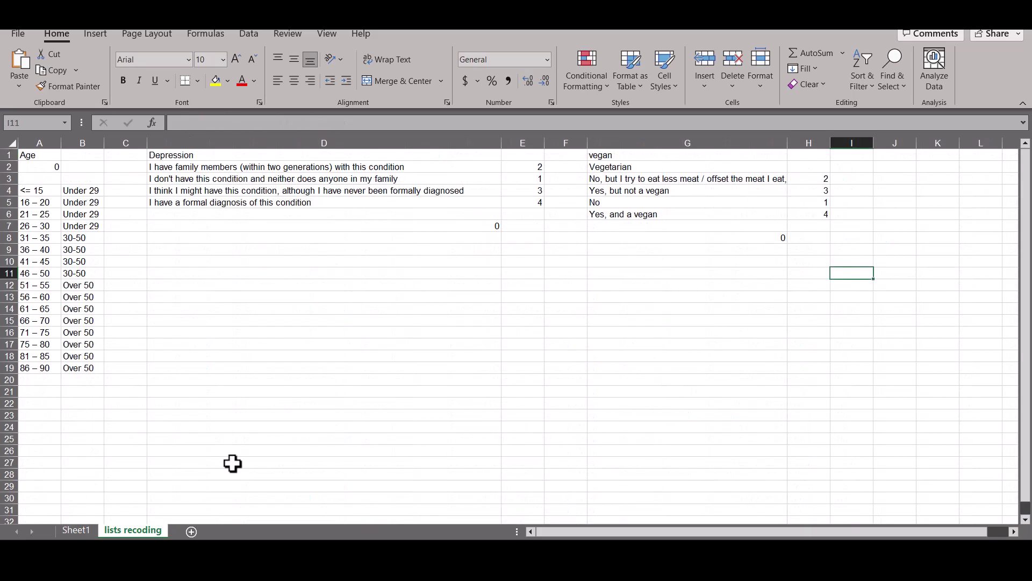
pyautogui.click(399, 320)
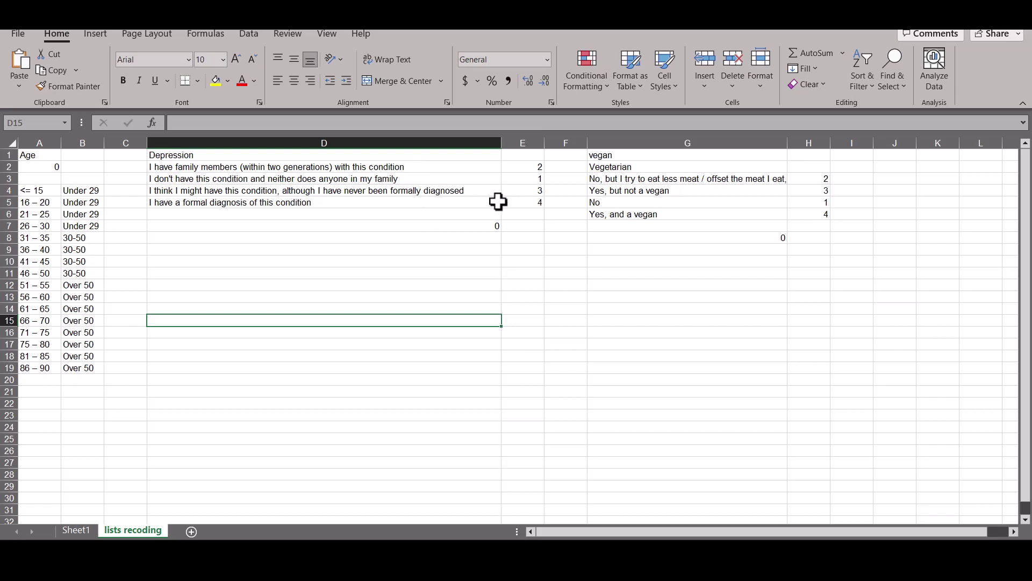
pyautogui.click(332, 180)
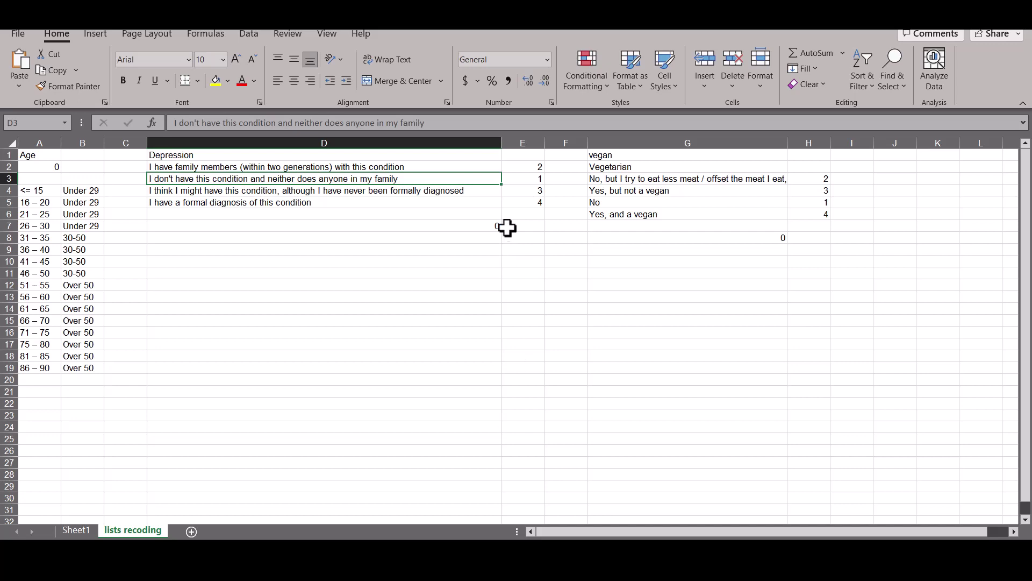
pyautogui.click(524, 181)
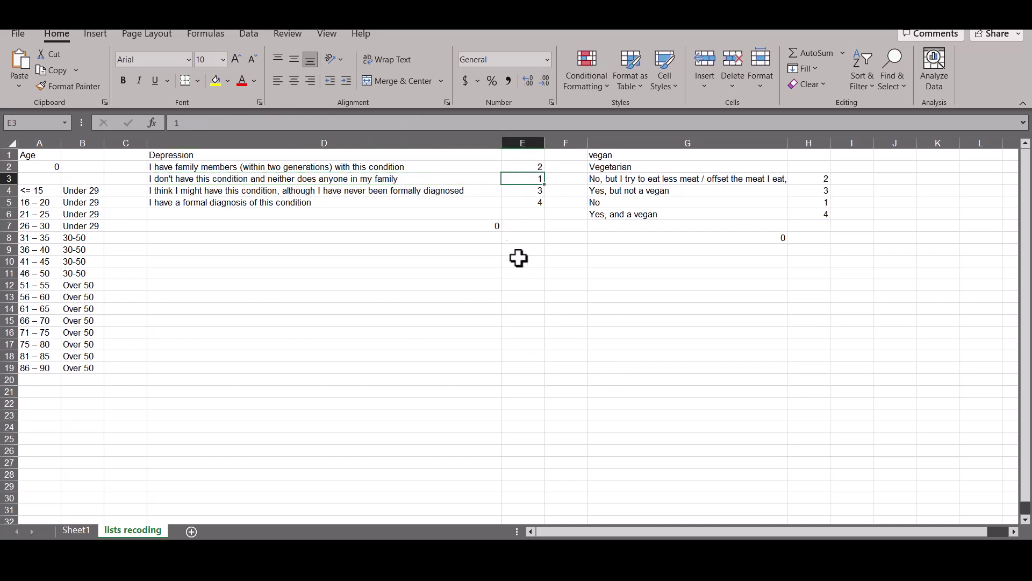
pyautogui.click(527, 194)
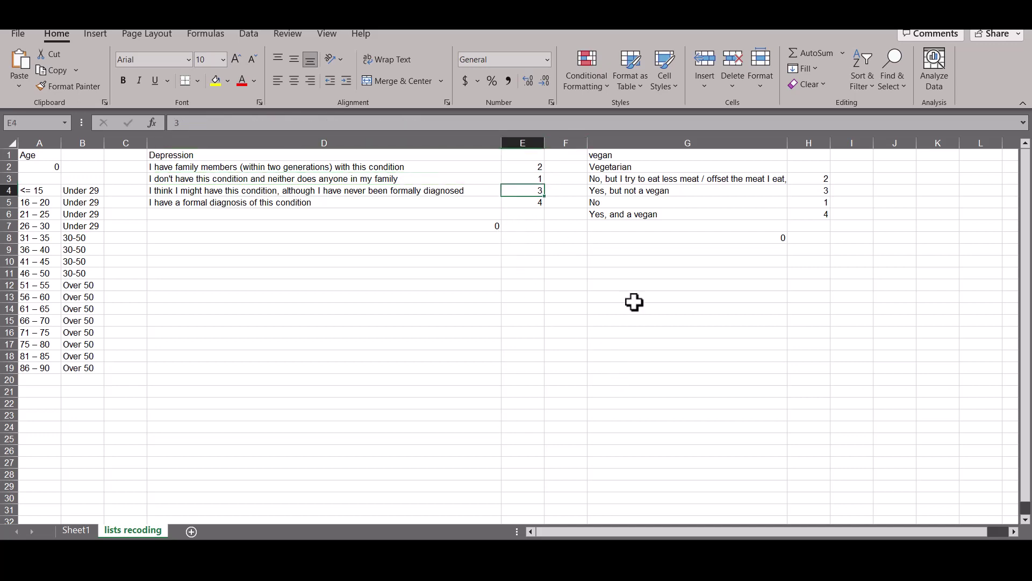
pyautogui.click(519, 202)
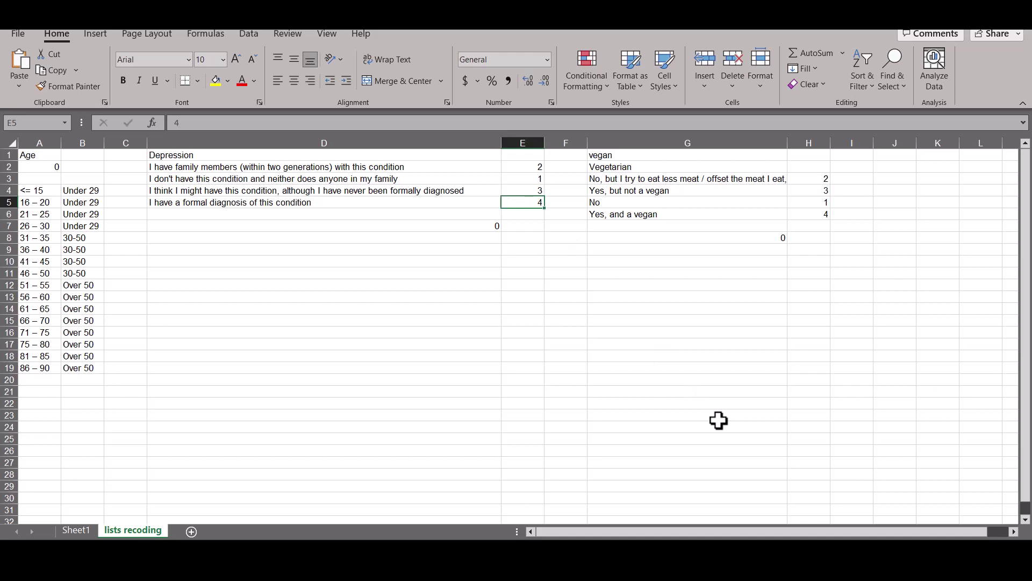
# - Check the codes for the eat-less-meat, No, and Yes-and-vegan answers
pyautogui.click(708, 343)
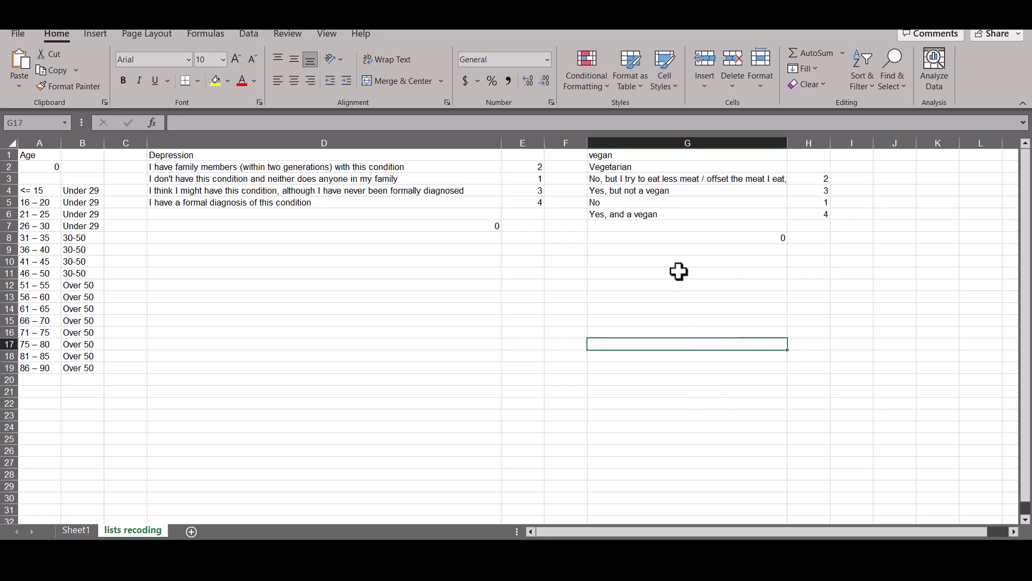
pyautogui.click(660, 156)
pyautogui.click(699, 182)
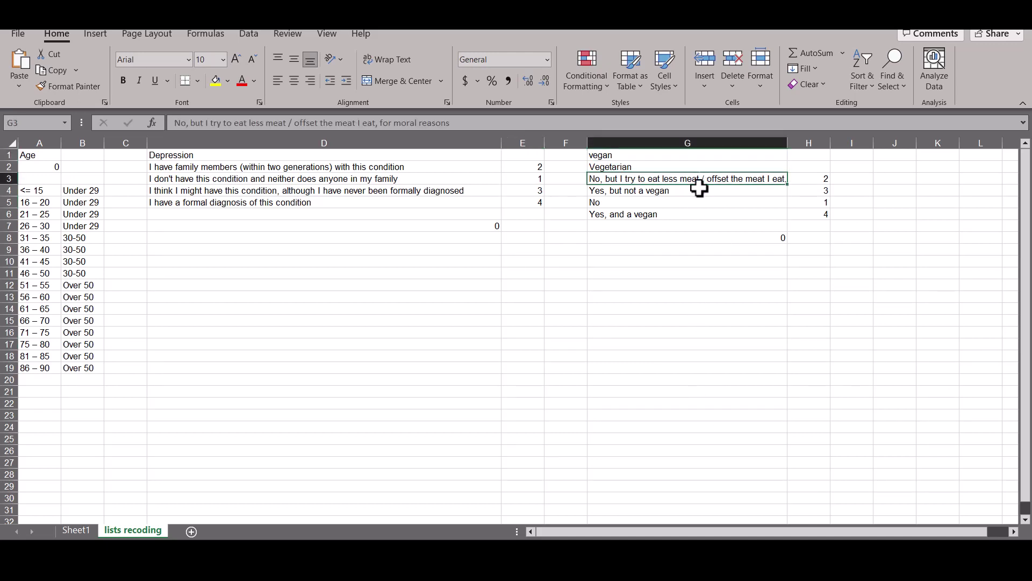
pyautogui.click(695, 202)
pyautogui.click(823, 203)
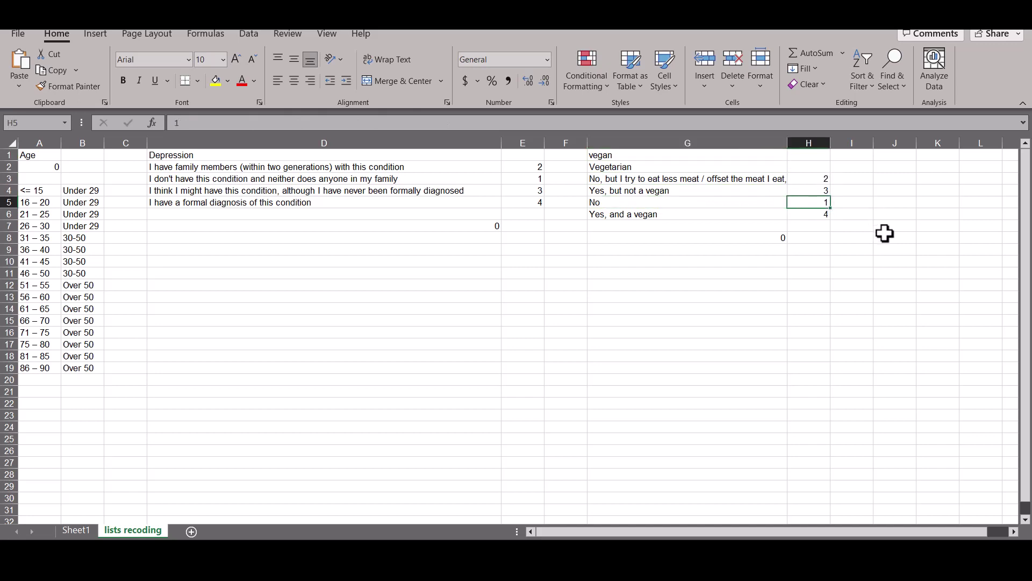
pyautogui.click(707, 214)
pyautogui.click(811, 213)
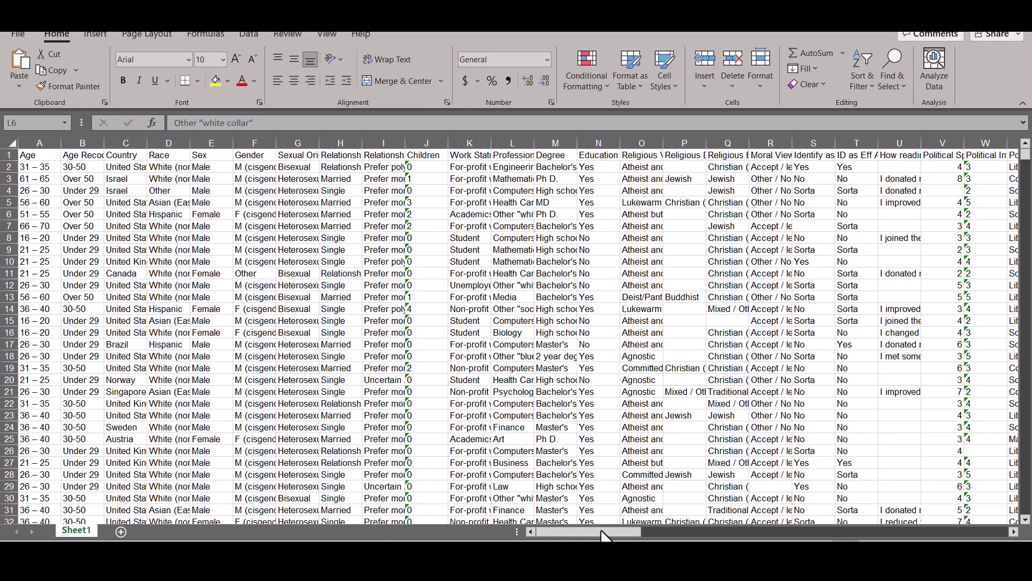
# - Format Immigration column AB as Number, then scroll right toward CB2
pyautogui.click(720, 527)
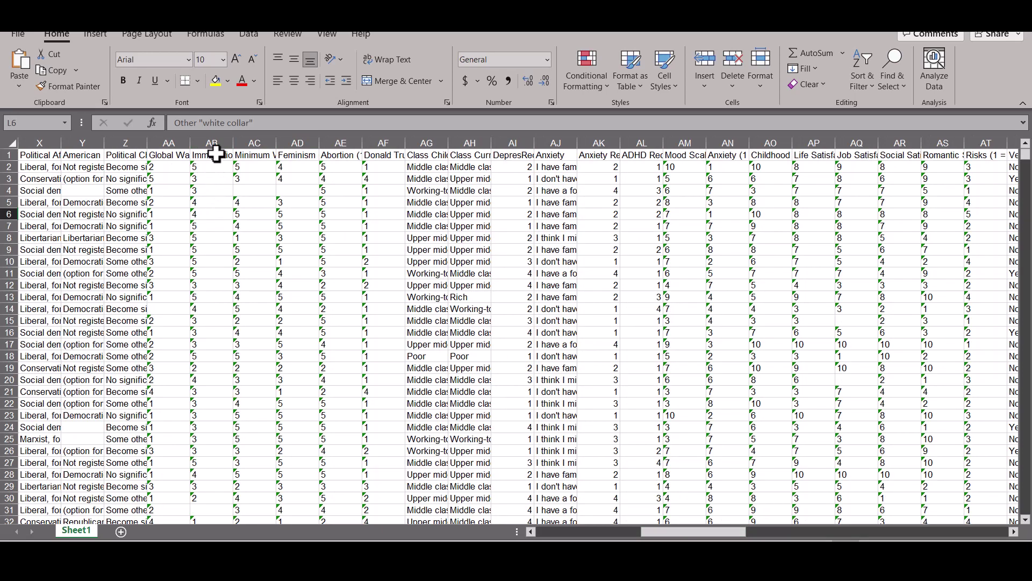
pyautogui.click(218, 142)
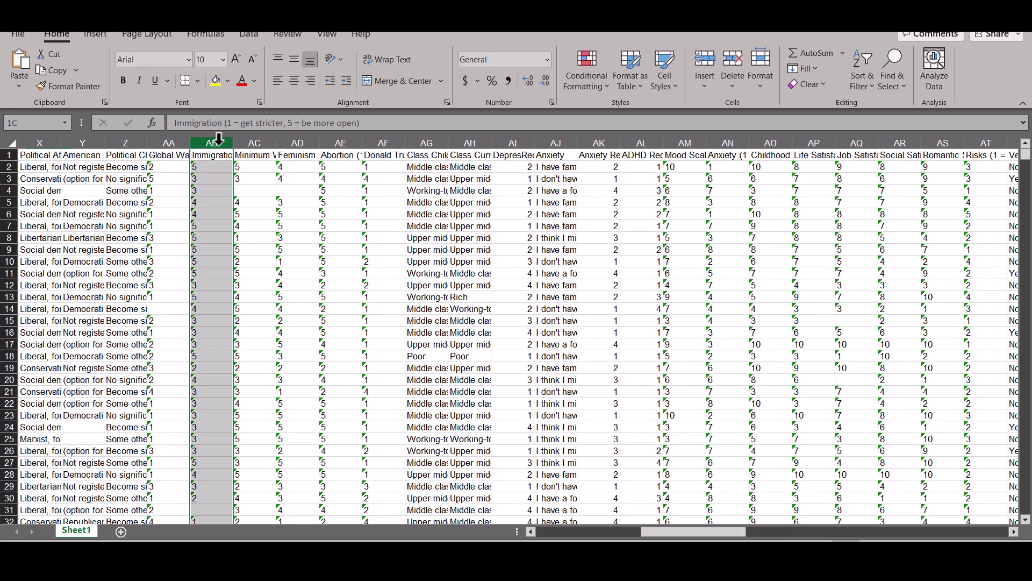
pyautogui.click(547, 59)
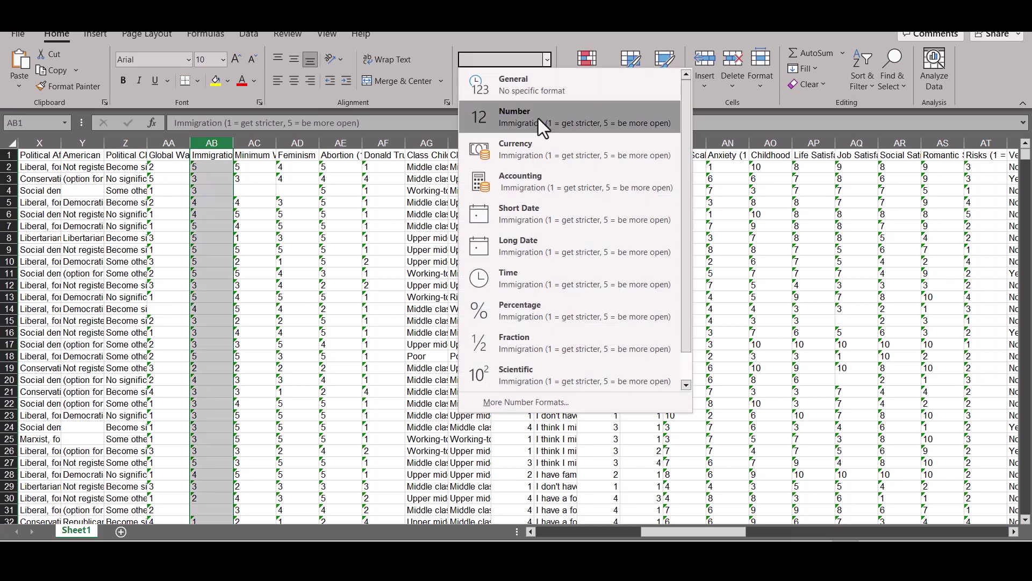
pyautogui.click(537, 118)
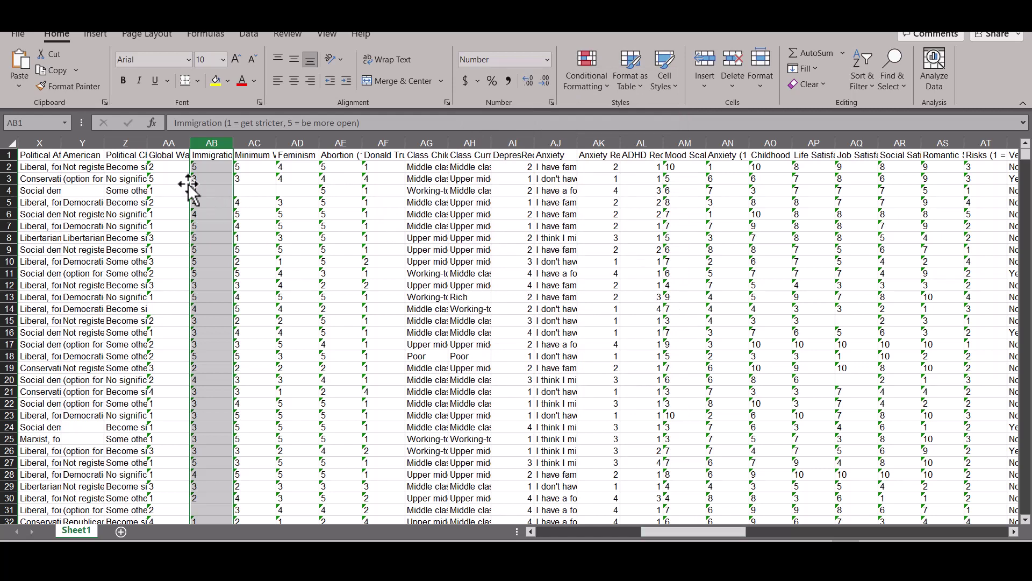
pyautogui.click(168, 167)
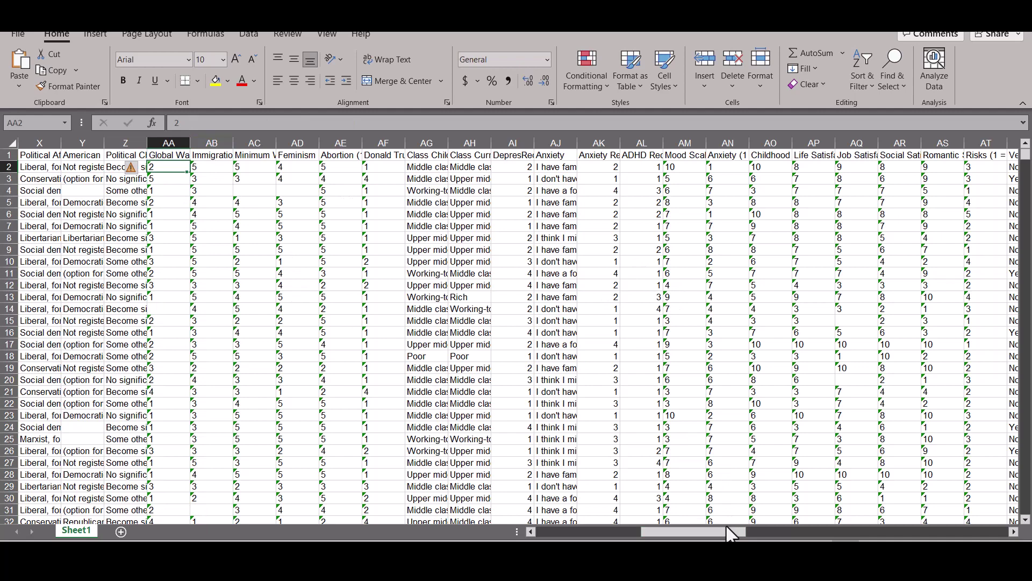
pyautogui.moveTo(727, 532); pyautogui.dragTo(894, 535)
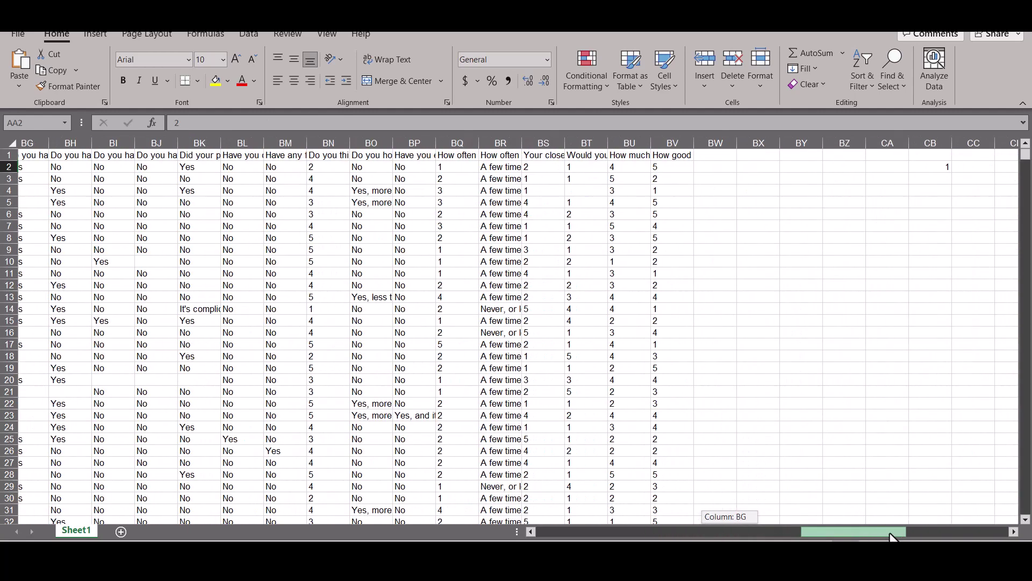
# - Paste Special-multiply columns BS–BV by the copied 1 to convert them to numbers
pyautogui.click(934, 168)
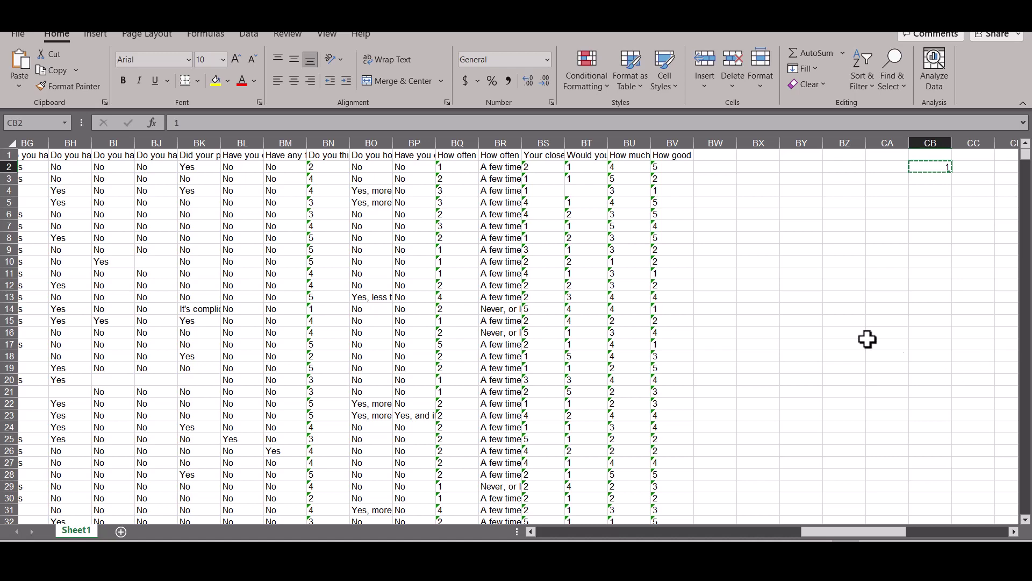
pyautogui.moveTo(536, 140); pyautogui.dragTo(669, 152)
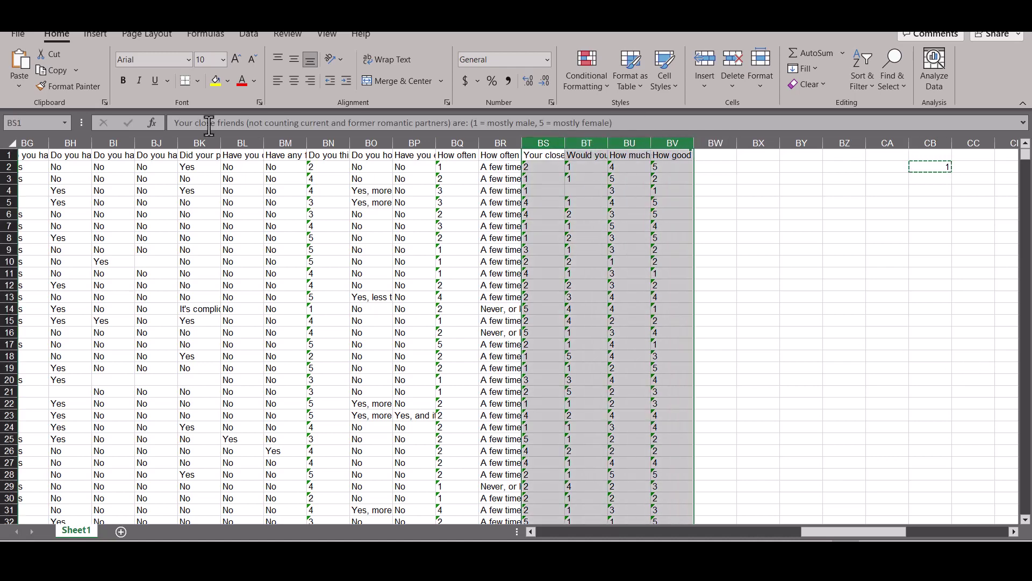
pyautogui.click(18, 86)
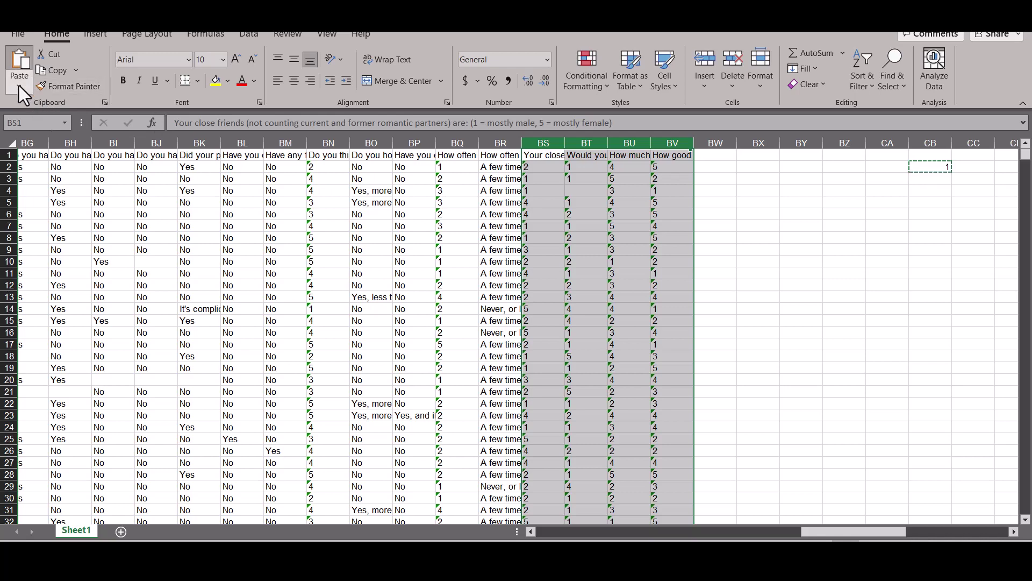
pyautogui.click(57, 249)
pyautogui.click(285, 242)
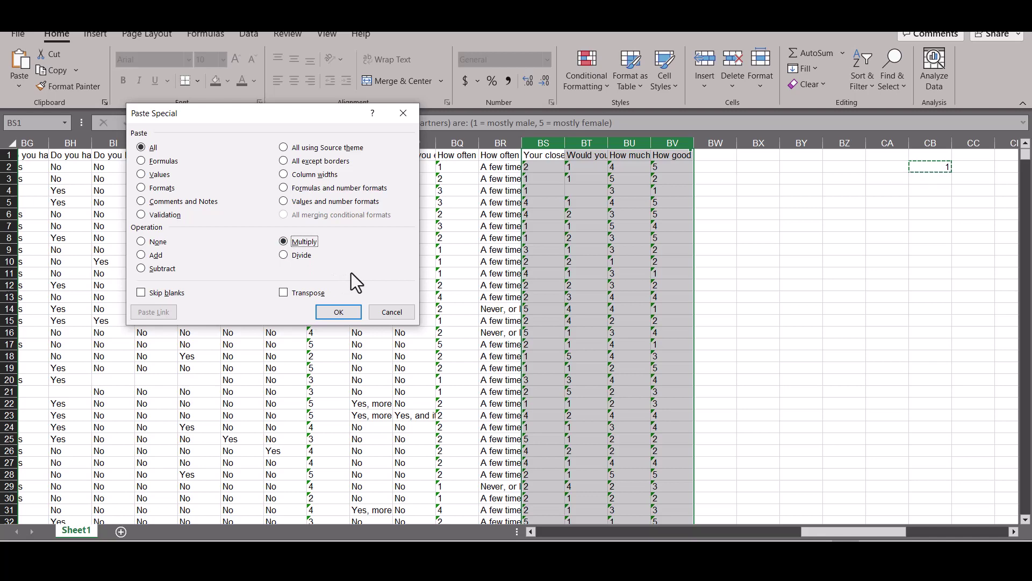
pyautogui.click(332, 311)
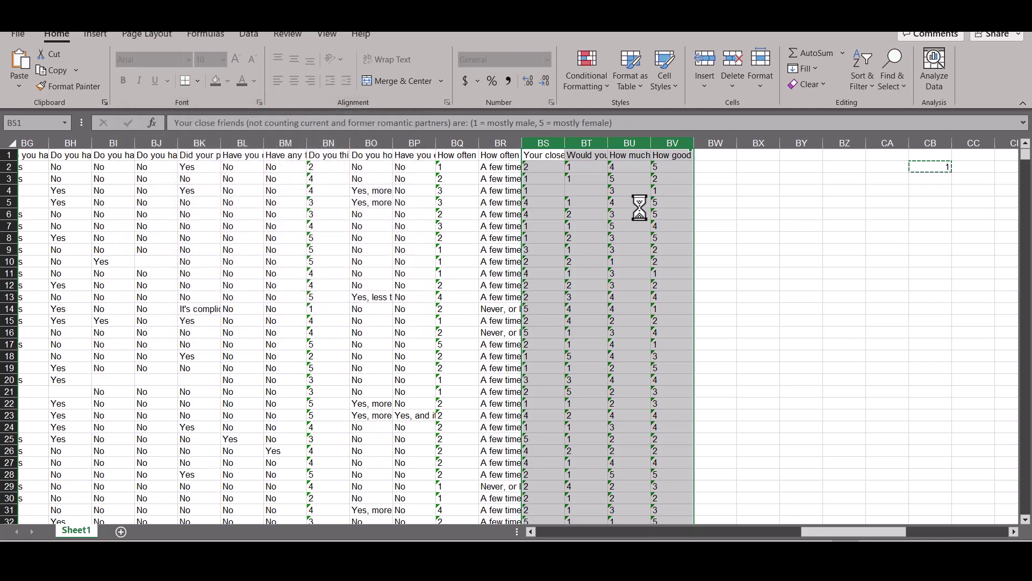
pyautogui.click(544, 166)
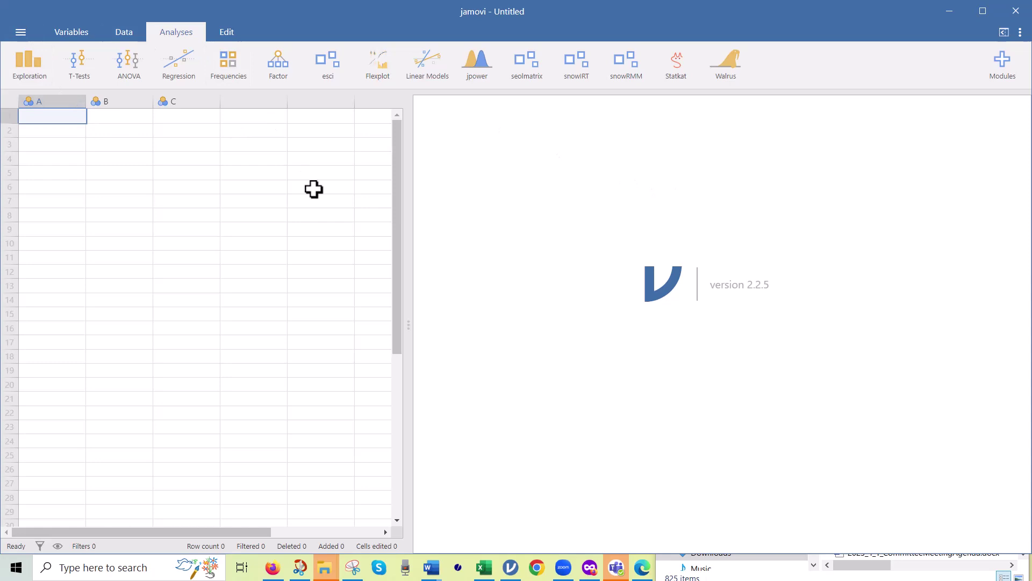
# - Browse from jamovi's Open menu to the factoranal-data2 file
pyautogui.click(20, 32)
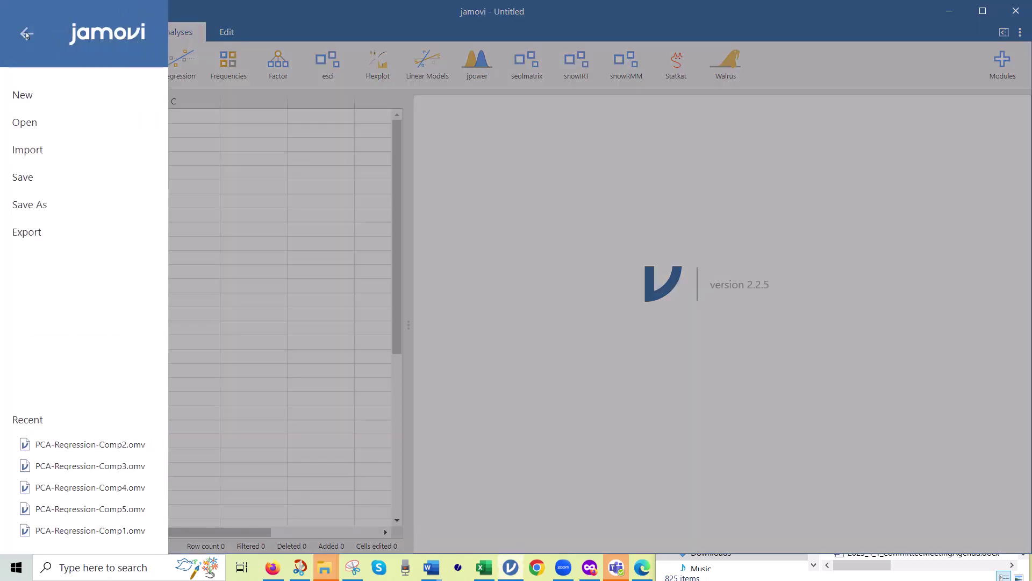
pyautogui.click(37, 130)
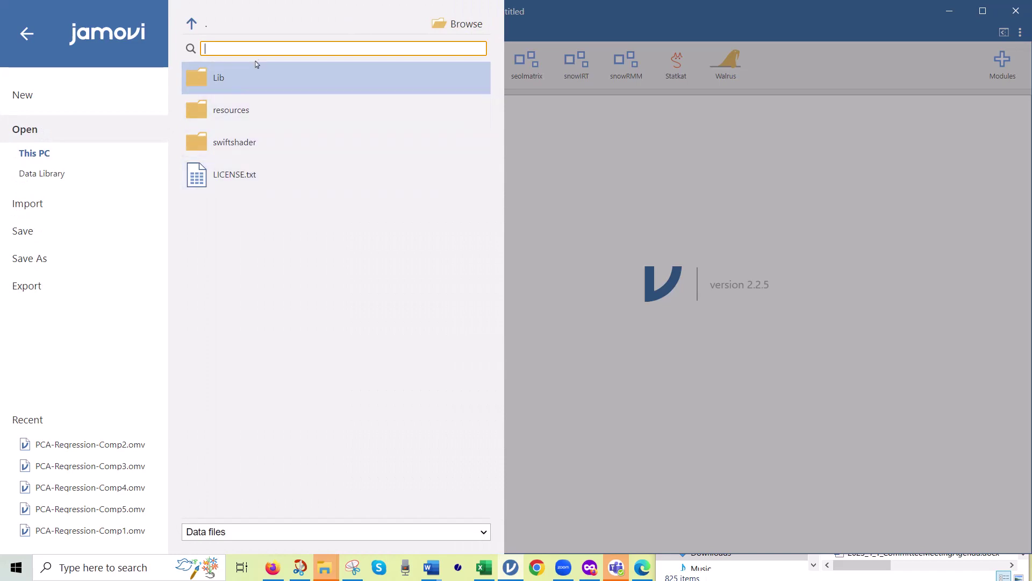
pyautogui.click(462, 24)
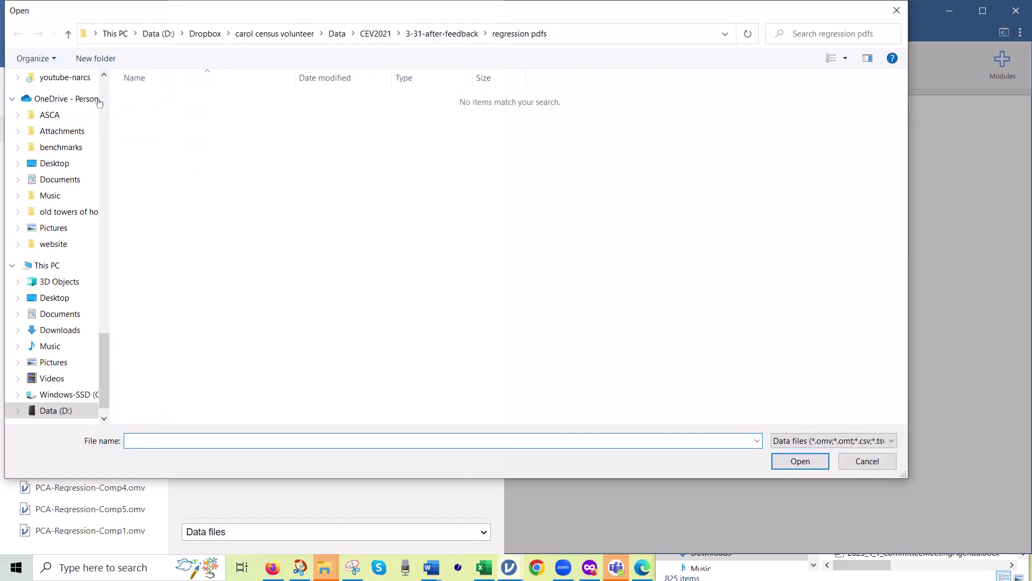
pyautogui.moveTo(104, 337); pyautogui.dragTo(103, 227)
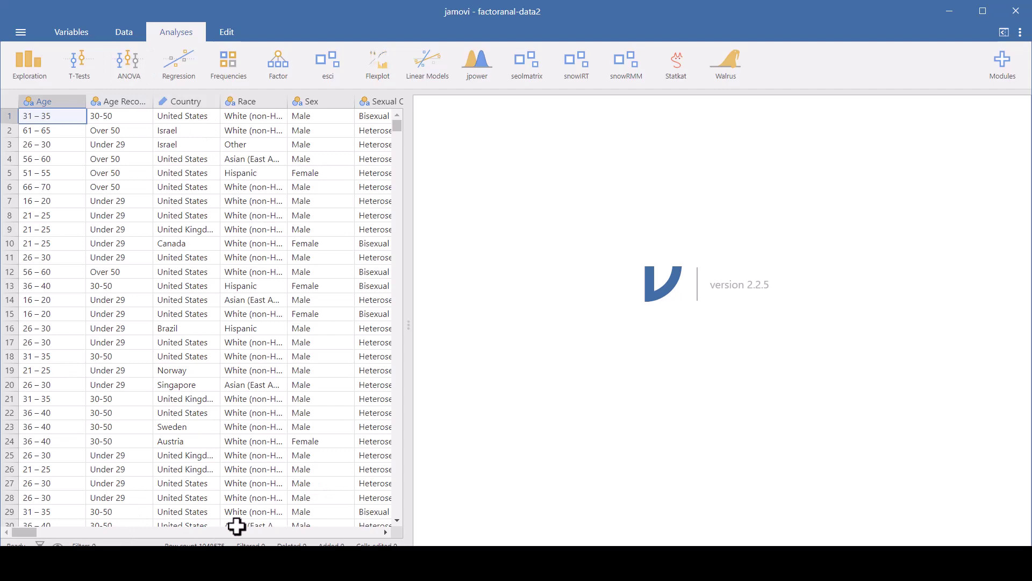
pyautogui.hscroll(5, 235, 540)
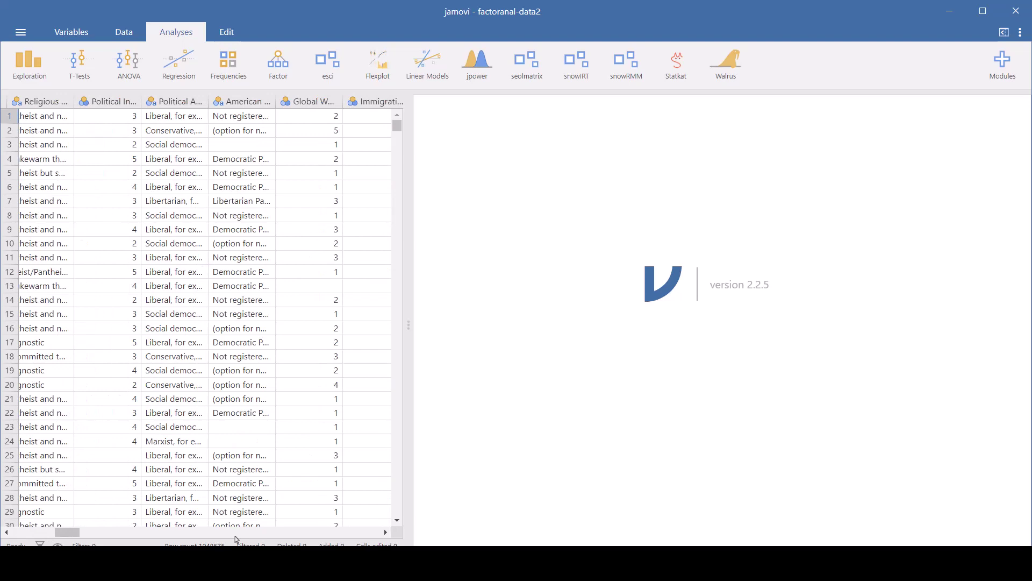
pyautogui.hscroll(5, 237, 540)
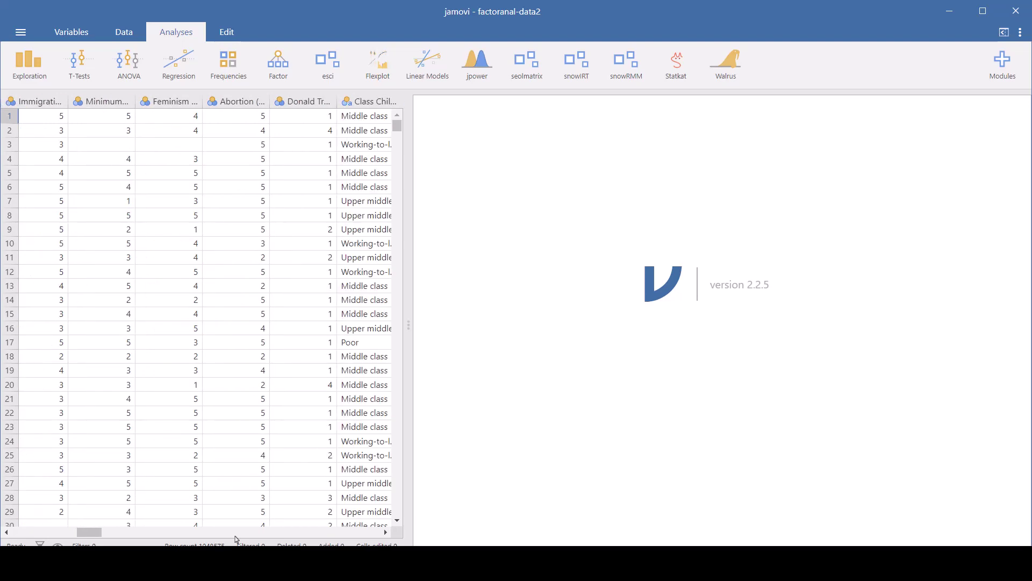
pyautogui.click(256, 104)
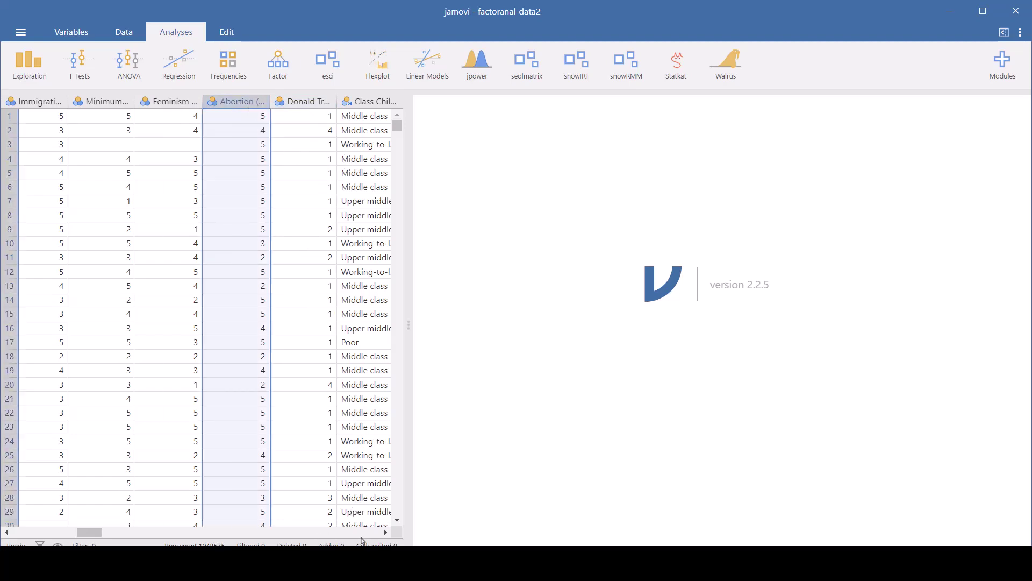
pyautogui.hscroll(6, 250, 384)
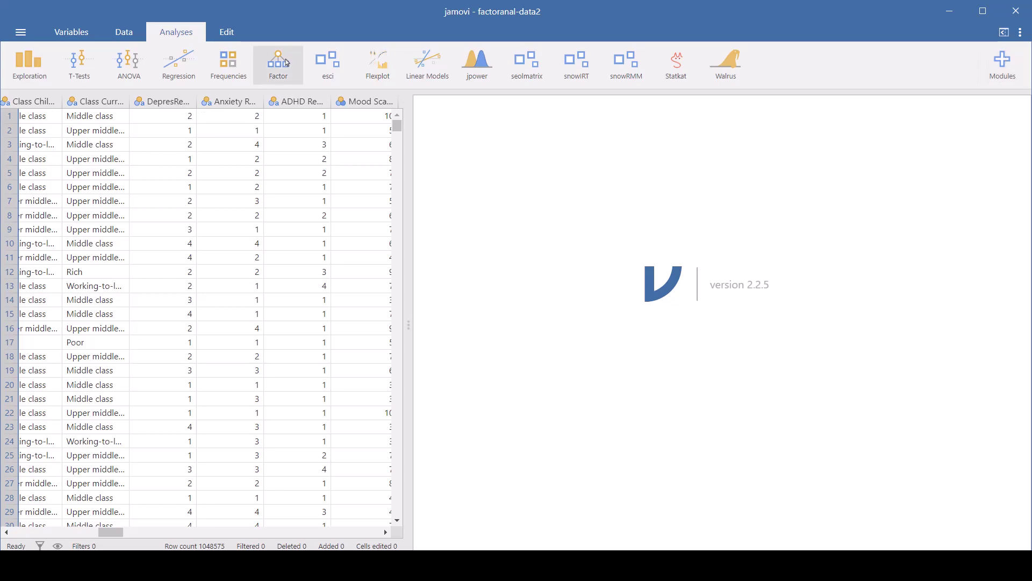
# - Show the list of Factor analyses on the Analyses tab
pyautogui.click(271, 61)
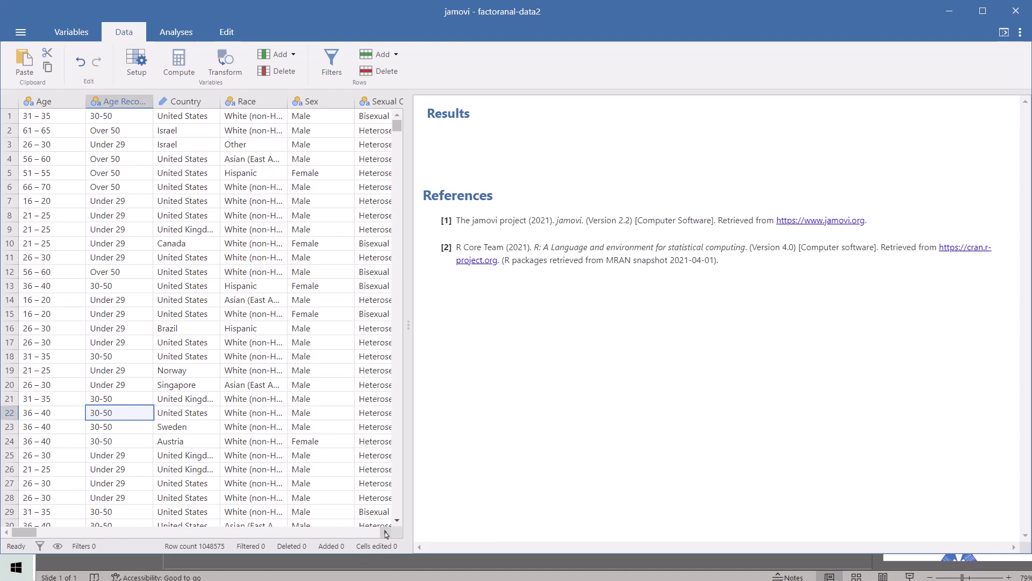
# - Scroll to Political Interest (None = 1, Very = 5) and open its variable setup
pyautogui.moveTo(385, 534); pyautogui.dragTo(385, 534)
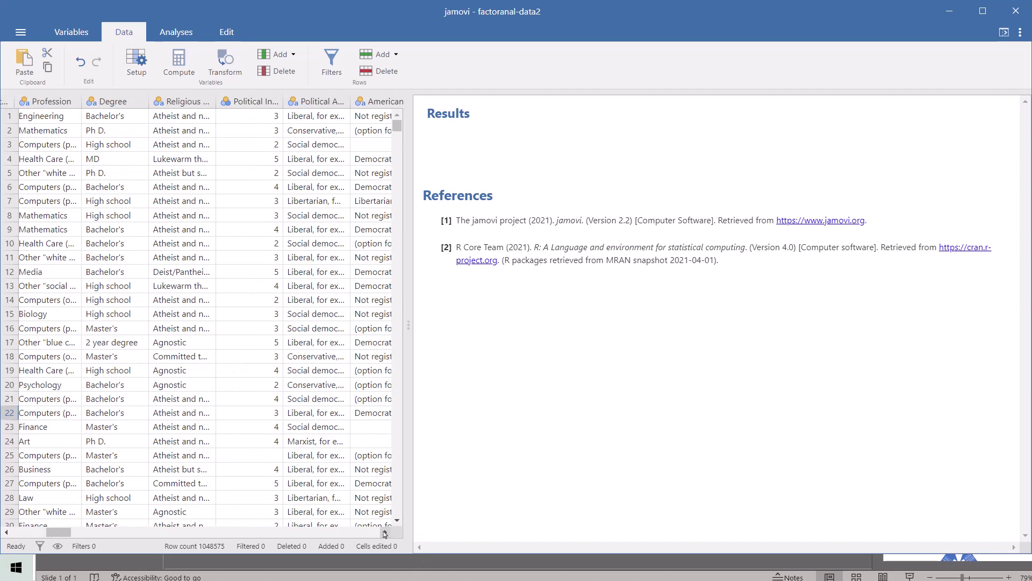
pyautogui.click(247, 103)
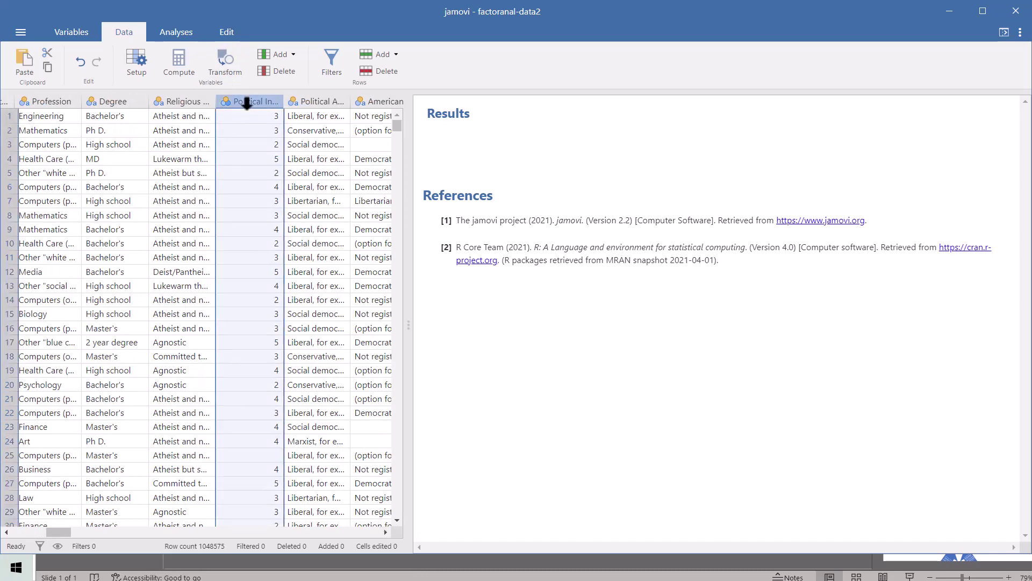
pyautogui.doubleClick(247, 103)
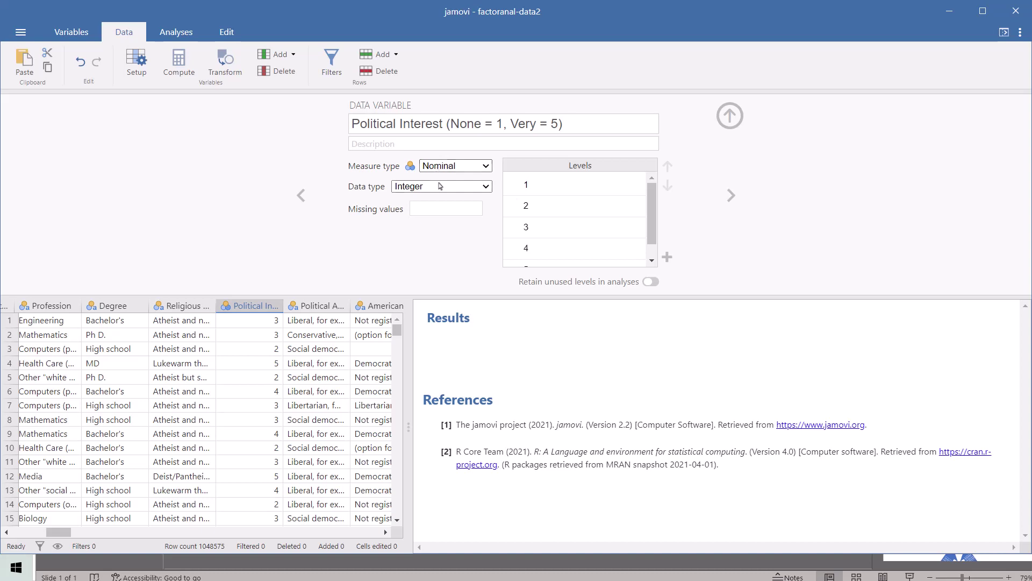
# - Change Political Interest's measure type from Nominal to Continuous
pyautogui.click(480, 168)
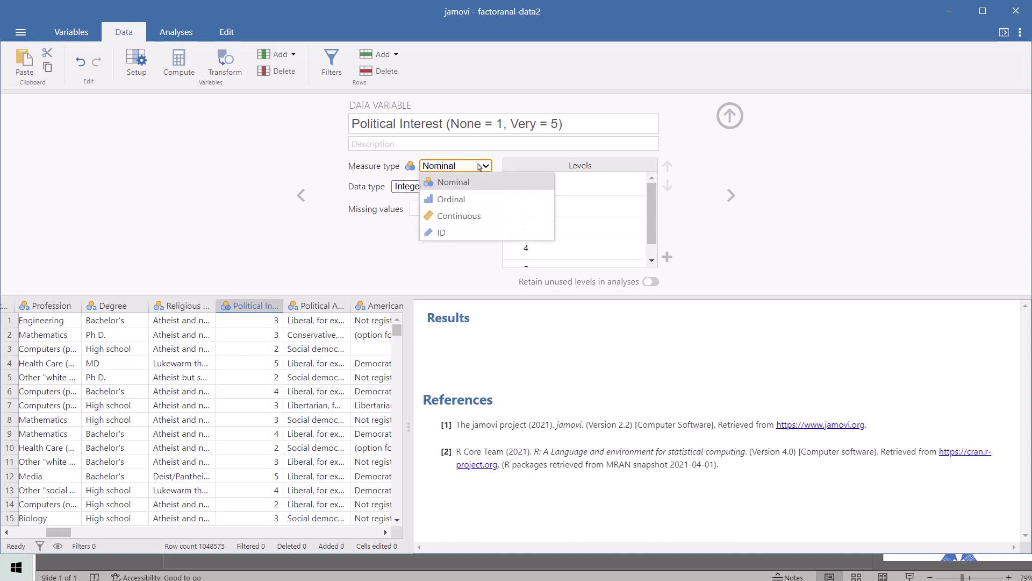
pyautogui.click(442, 217)
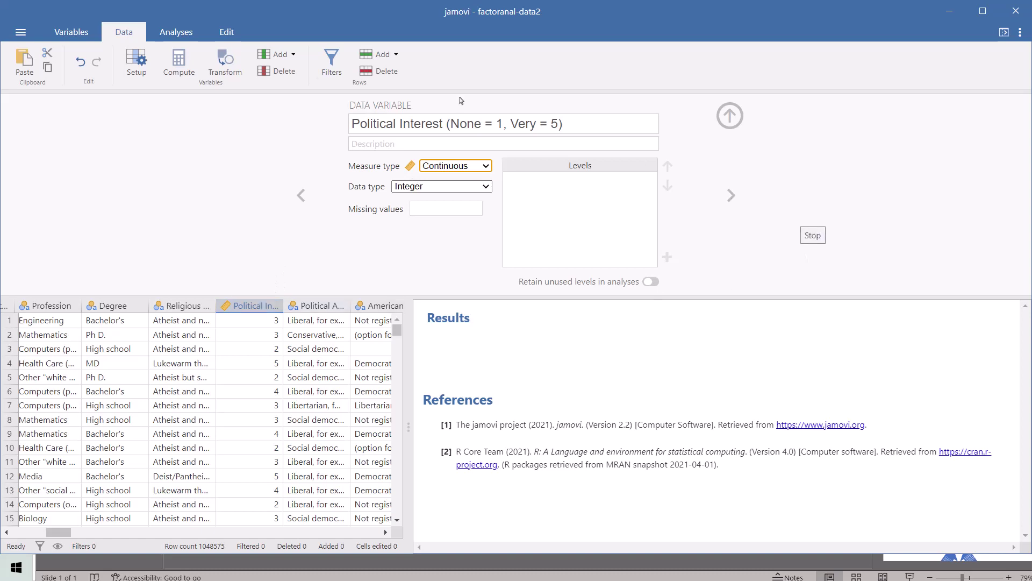
# - Select the Political Interest column and return to the Analyses tab
pyautogui.click(267, 310)
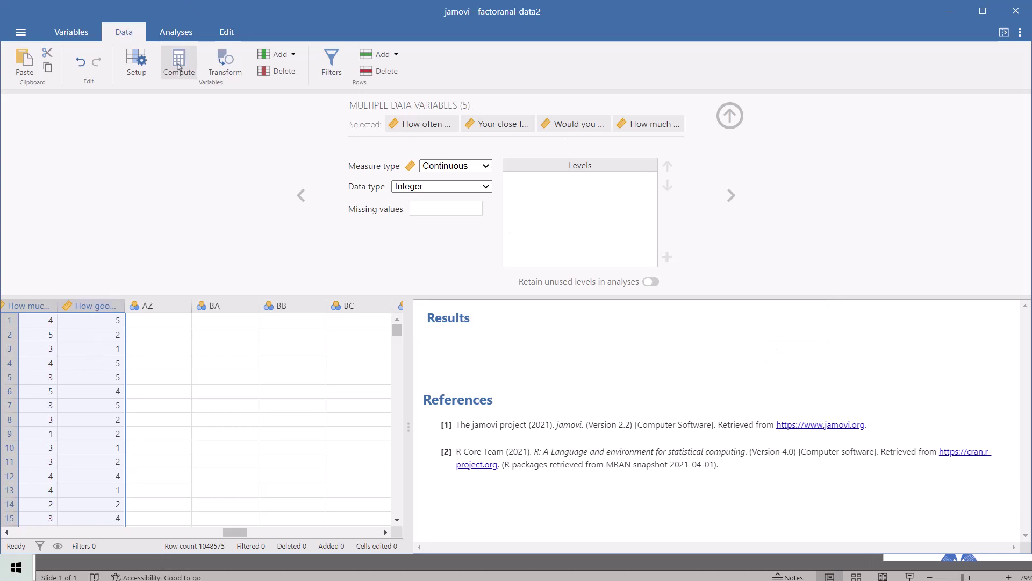
pyautogui.click(172, 32)
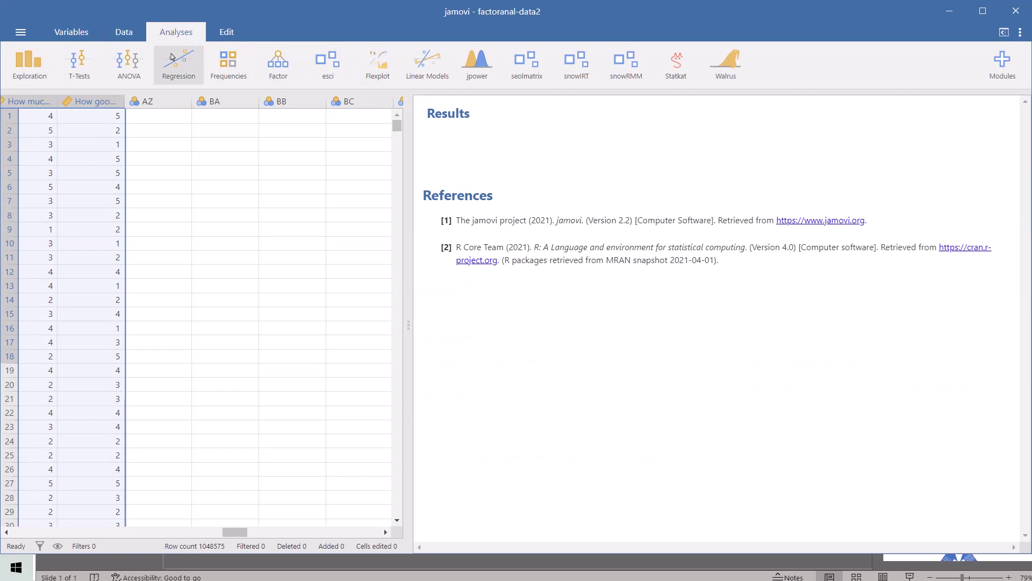
# - Start an Exploratory Factor Analysis with the seven political items and DepresRecode through Job Satisfaction
pyautogui.click(275, 70)
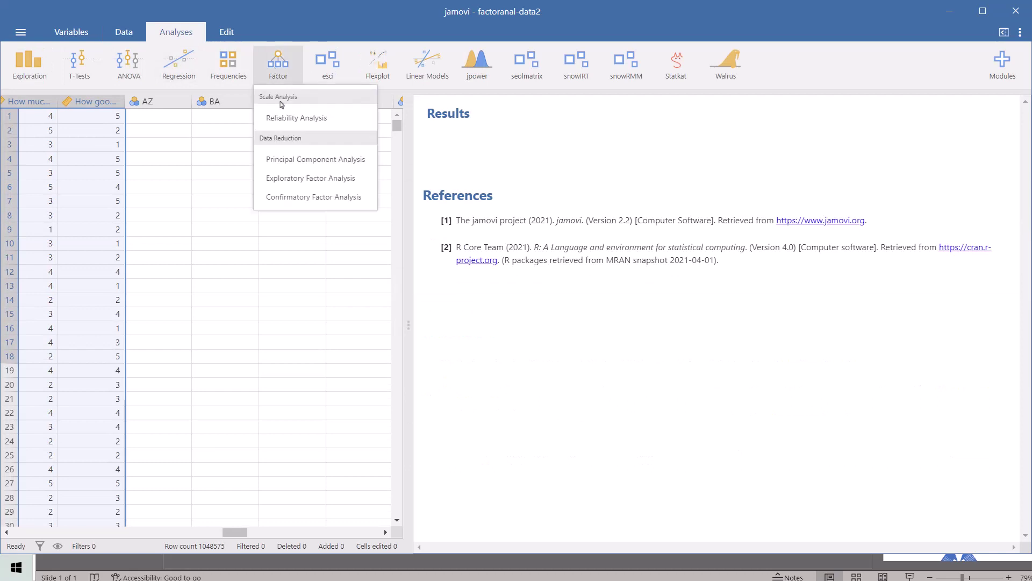
pyautogui.click(304, 181)
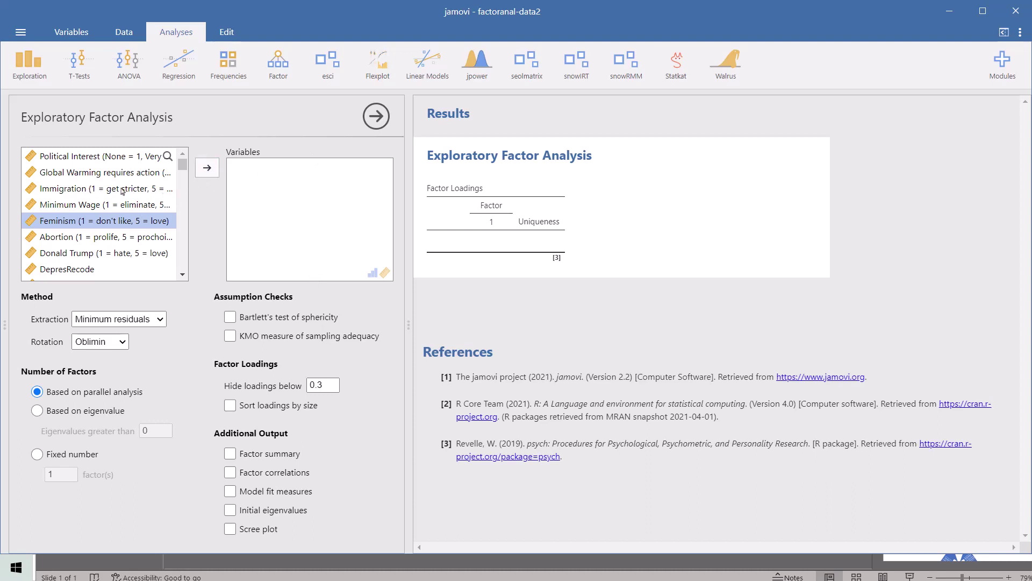
pyautogui.click(99, 160)
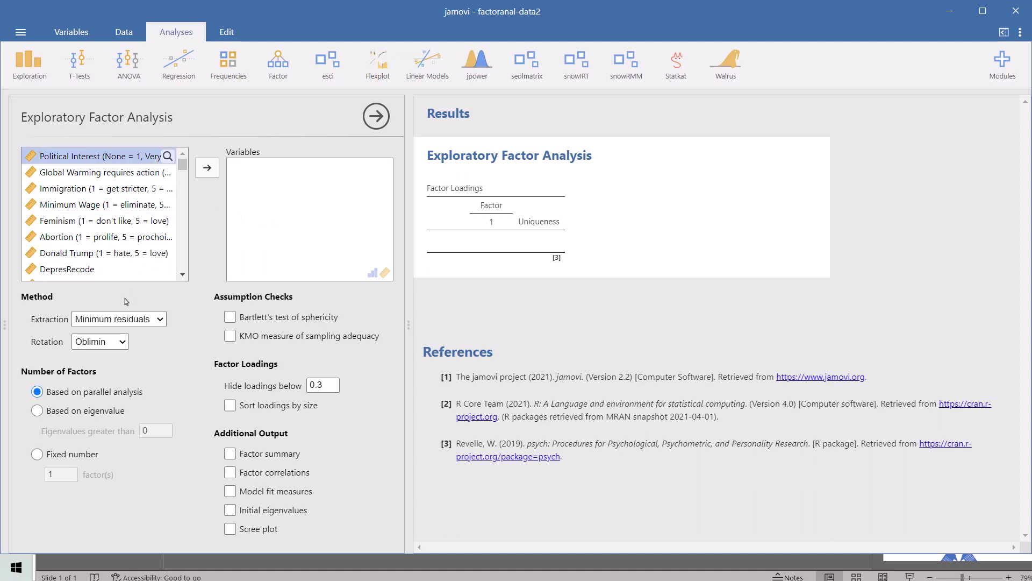
pyautogui.click(124, 255)
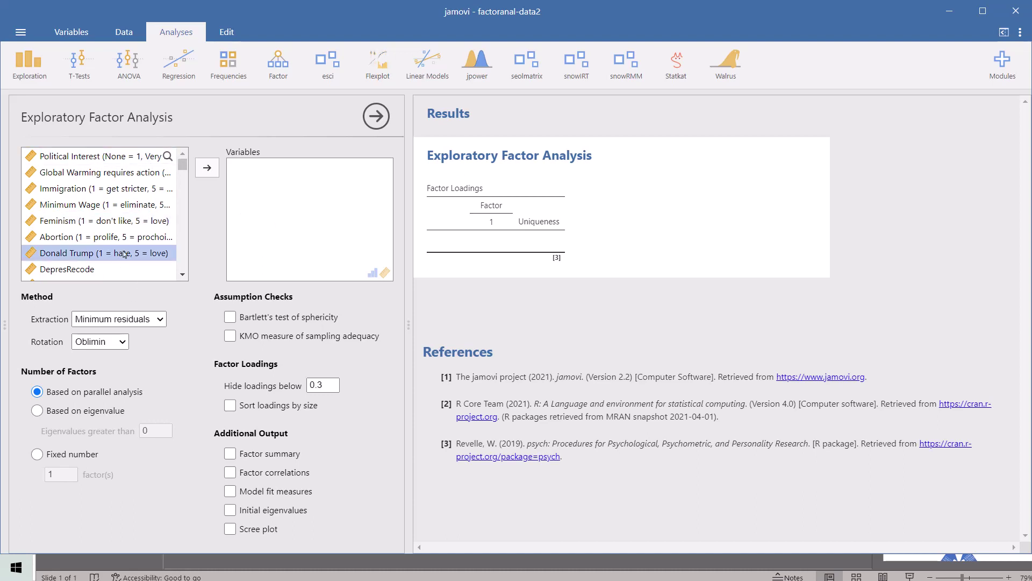
pyautogui.keyDown('shift'); pyautogui.click(139, 160); pyautogui.keyUp('shift')
pyautogui.click(206, 170)
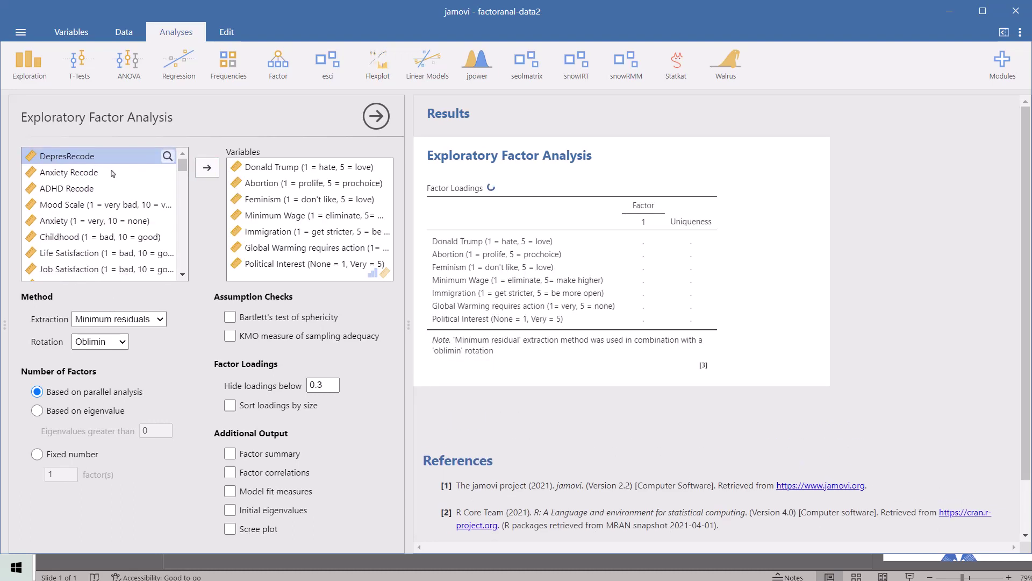
pyautogui.keyDown('shift'); pyautogui.click(129, 269); pyautogui.keyUp('shift')
pyautogui.click(207, 167)
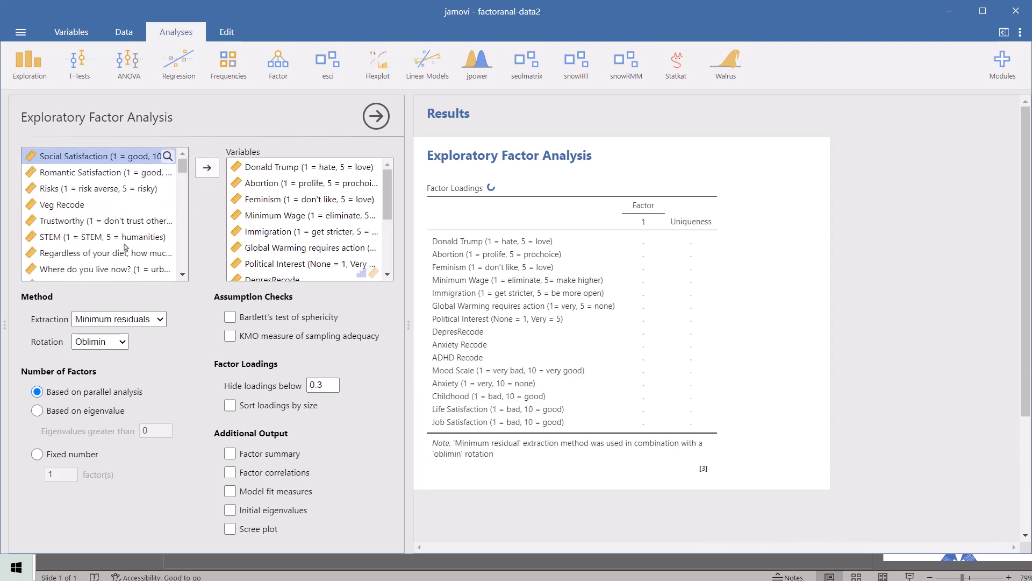
# - Add Social Satisfaction through urban/rural, eight more items, sense-of-direction and media-trust questions
pyautogui.keyDown('shift'); pyautogui.click(123, 273); pyautogui.keyUp('shift')
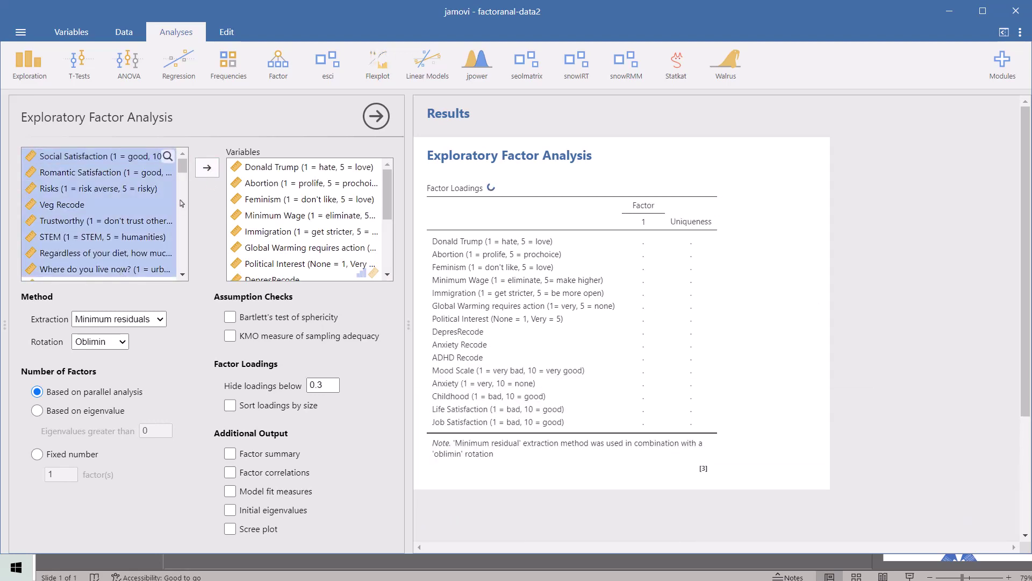
pyautogui.click(207, 171)
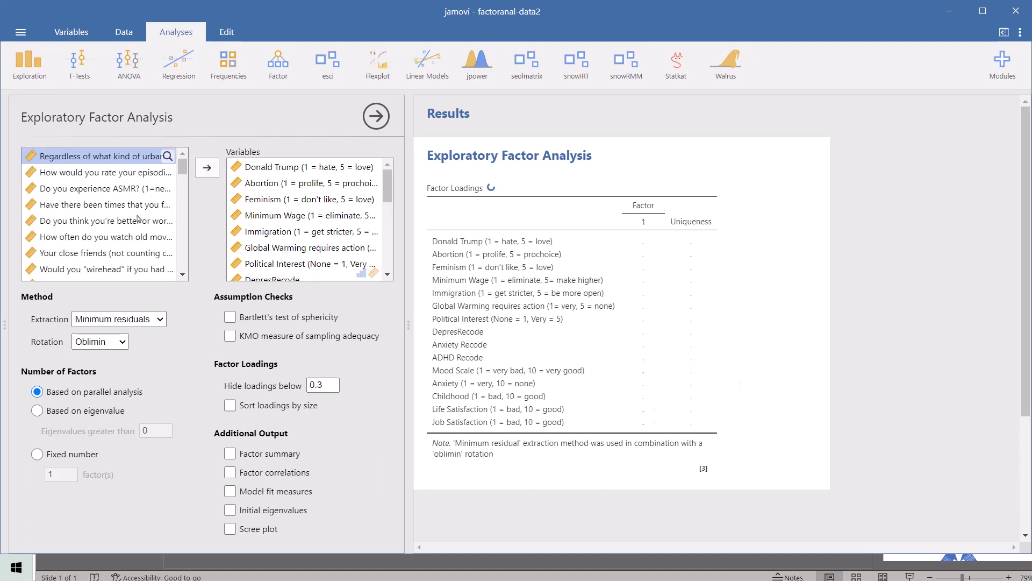
pyautogui.keyDown('shift'); pyautogui.click(137, 273); pyautogui.keyUp('shift')
pyautogui.click(208, 167)
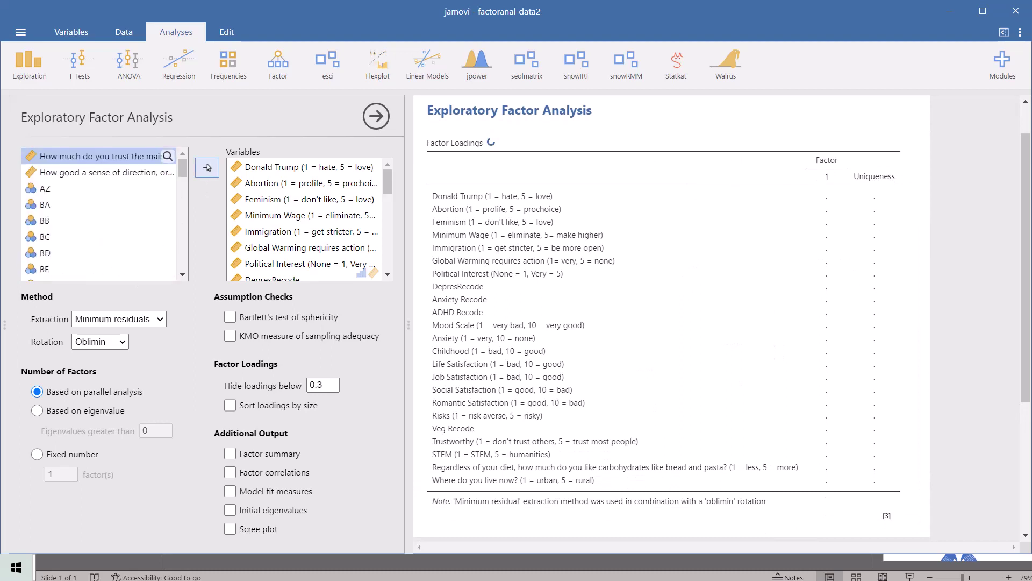
pyautogui.click(143, 173)
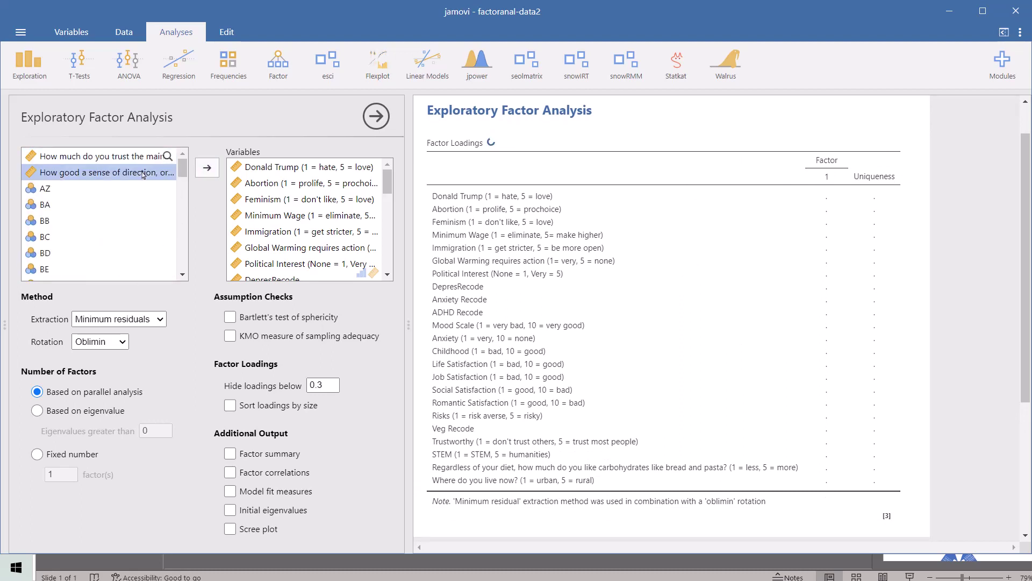
pyautogui.click(207, 168)
pyautogui.click(129, 160)
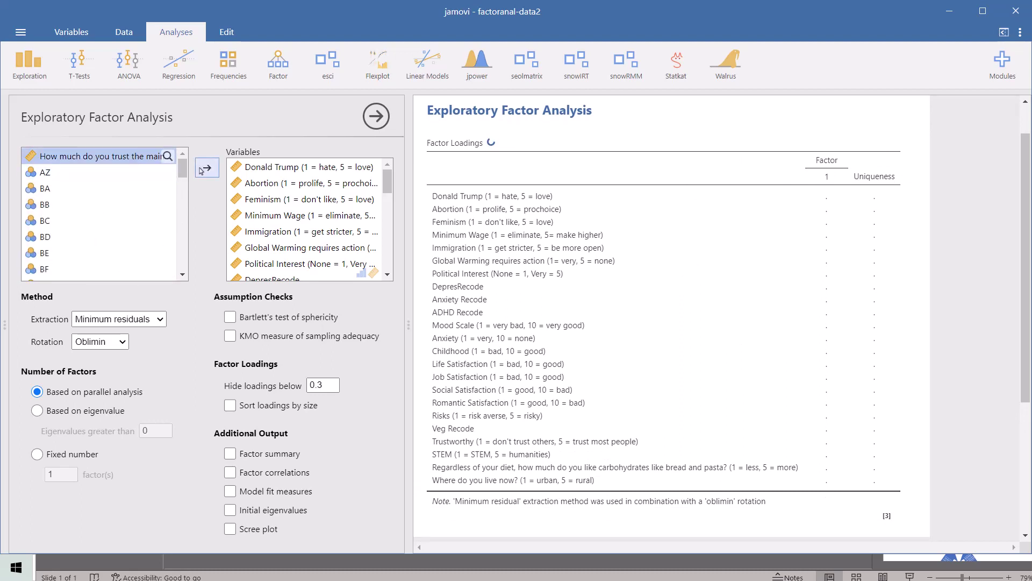
pyautogui.click(207, 167)
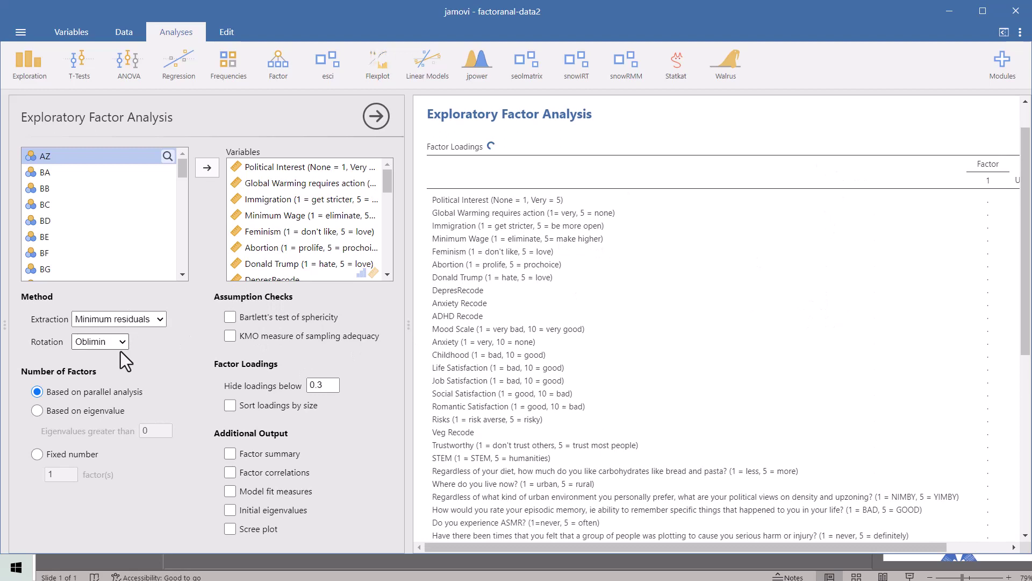
# - Fix the extraction at 5 factors and hide loadings below 0.5
pyautogui.click(38, 455)
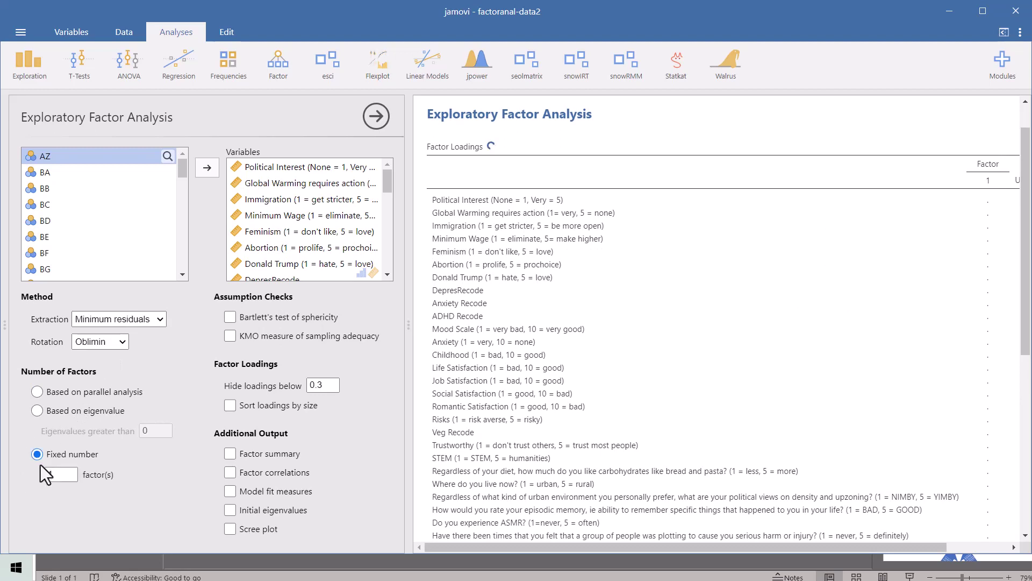
pyautogui.click(58, 475)
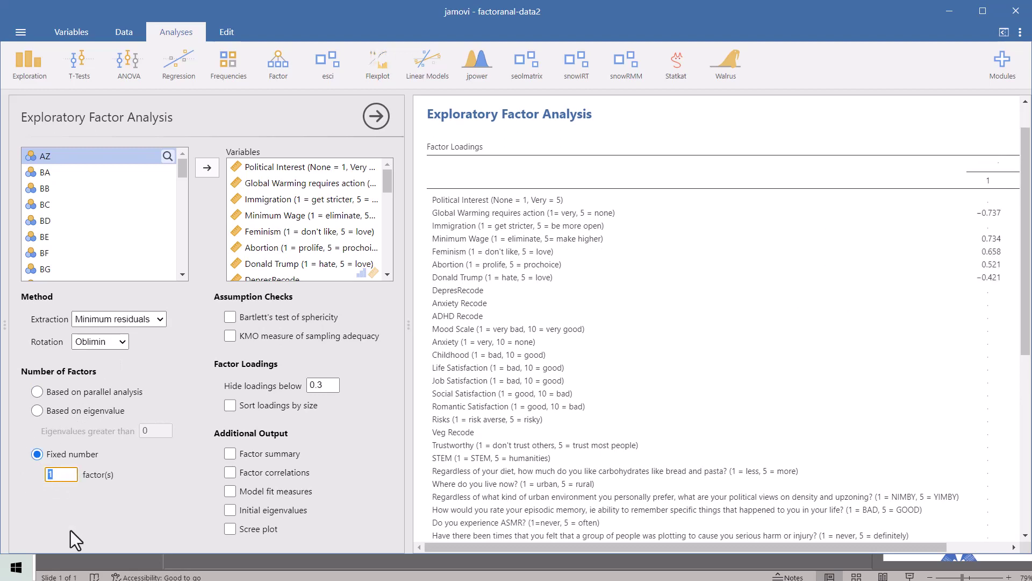
pyautogui.write('5')
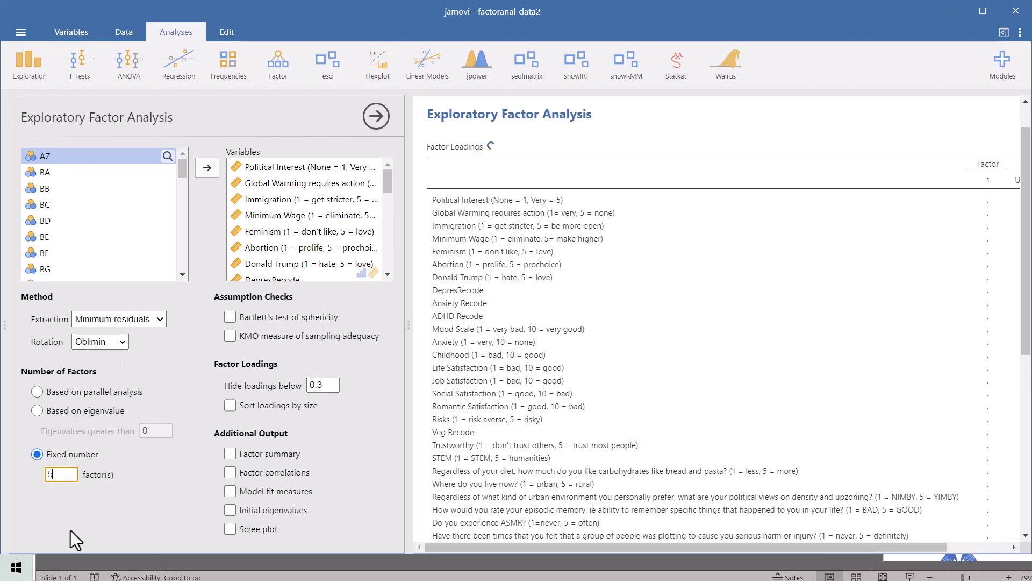
pyautogui.click(330, 387)
pyautogui.write('.5')
pyautogui.click(362, 440)
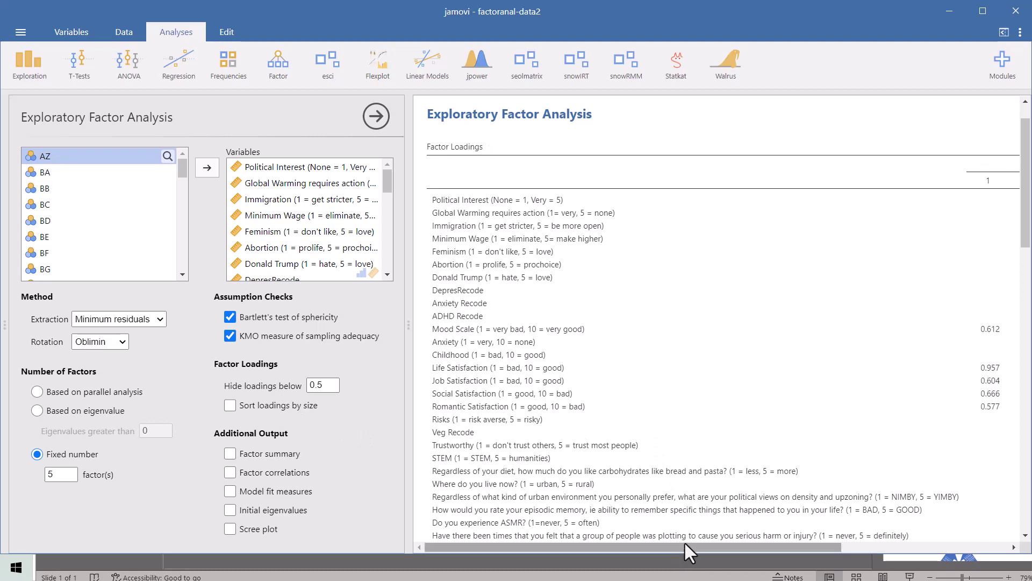
# - Sort the loadings by size and scroll across factor columns 1–5 to inspect them
pyautogui.moveTo(683, 544); pyautogui.dragTo(789, 550)
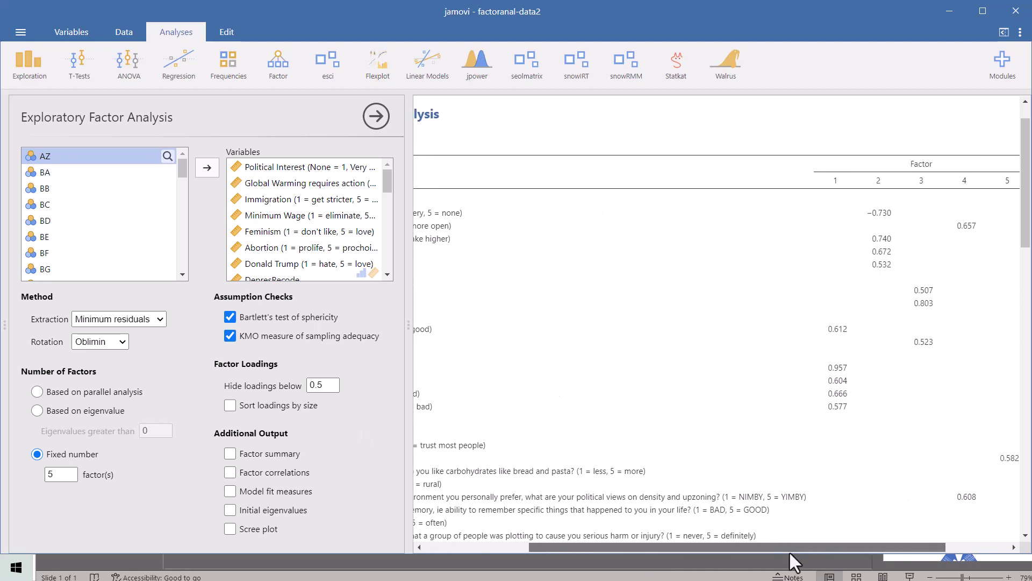
pyautogui.click(230, 406)
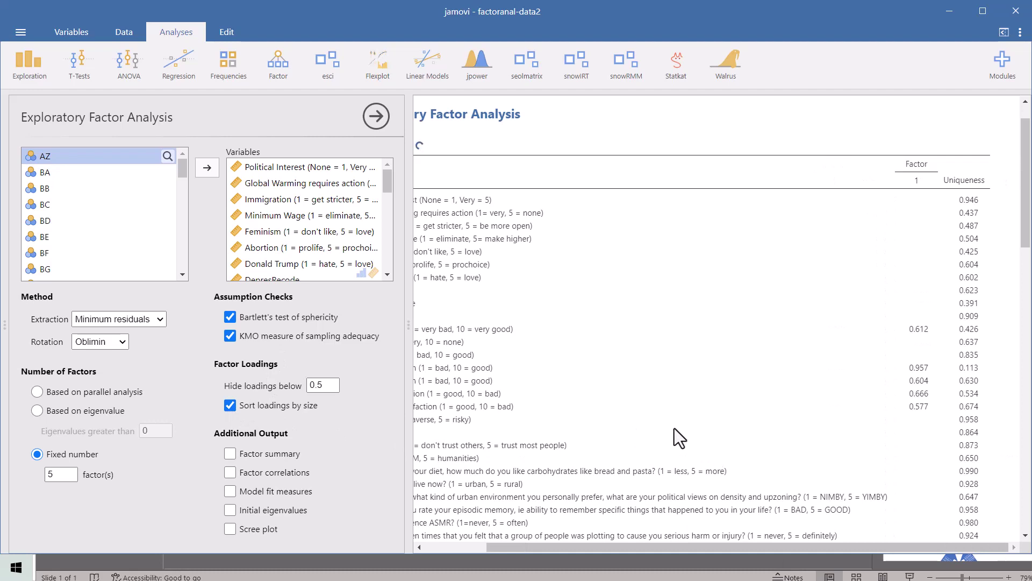
pyautogui.moveTo(699, 547); pyautogui.dragTo(639, 550)
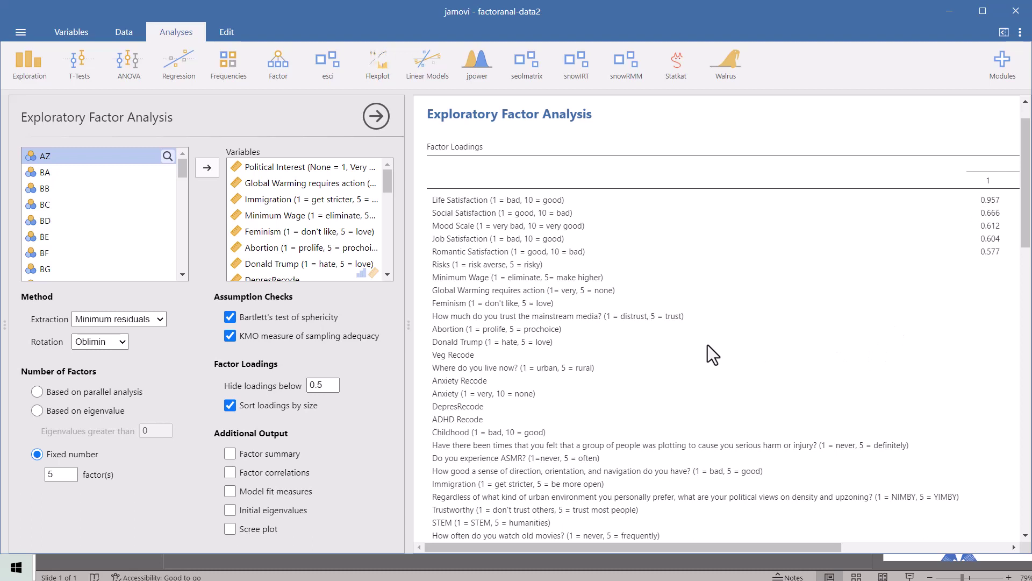
pyautogui.moveTo(813, 547); pyautogui.dragTo(903, 541)
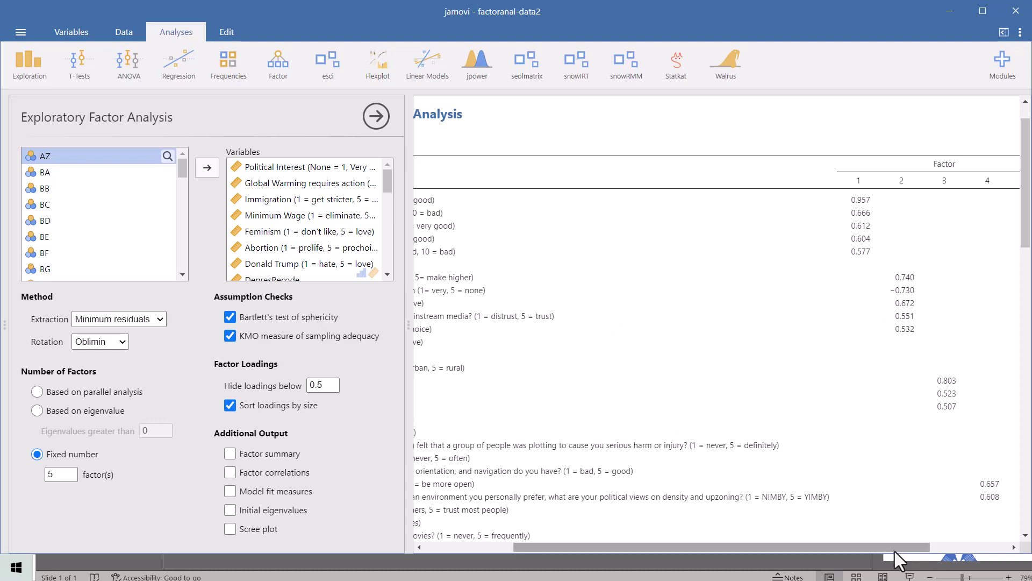
pyautogui.moveTo(895, 547); pyautogui.dragTo(803, 551)
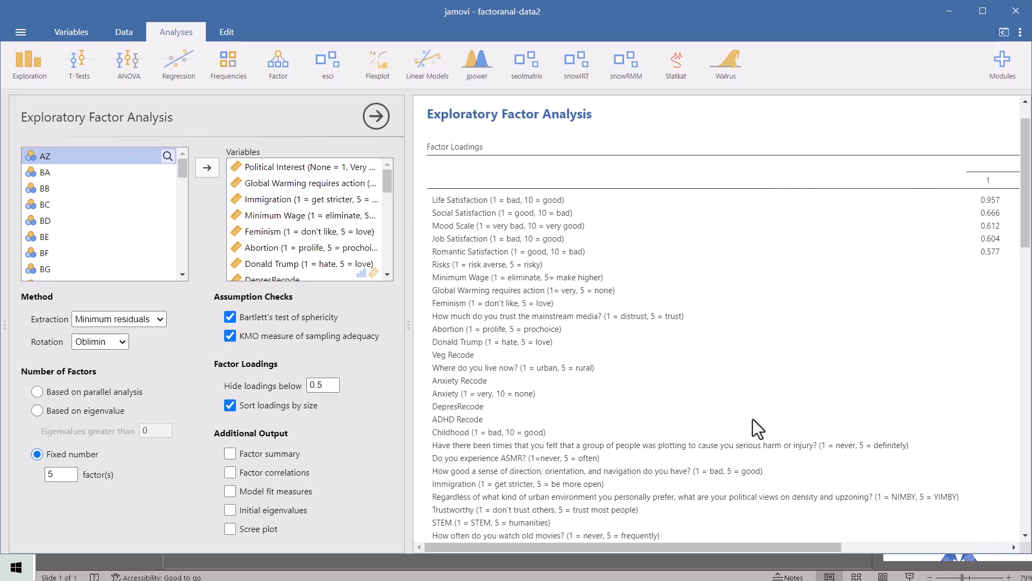
pyautogui.moveTo(756, 544); pyautogui.dragTo(827, 551)
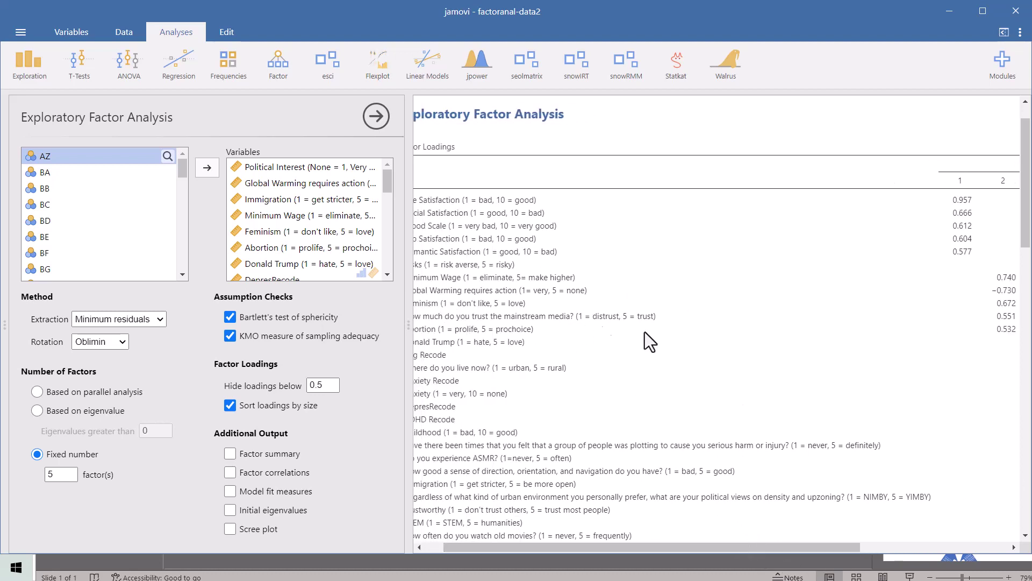
pyautogui.scroll(-4, 772, 415)
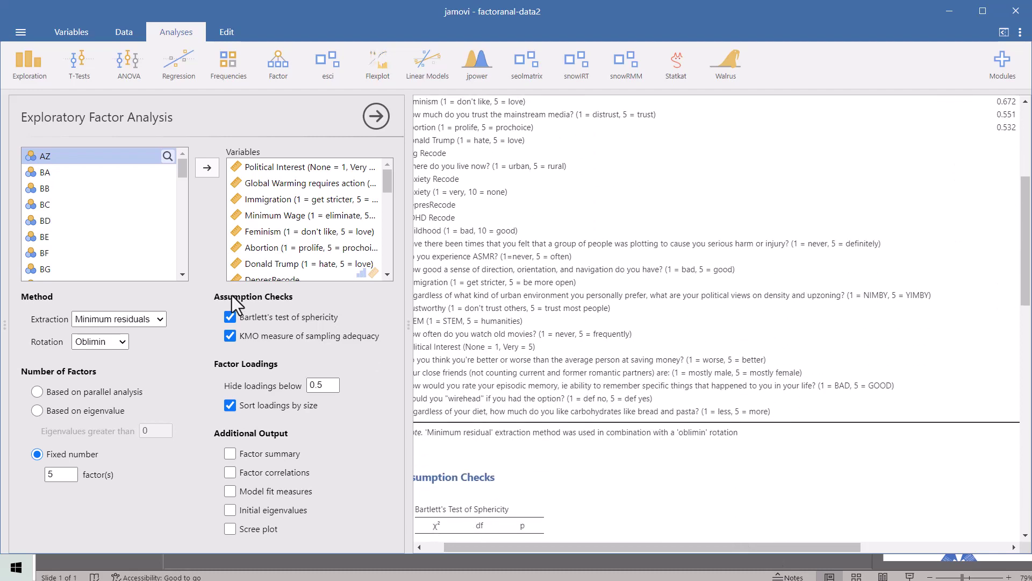
pyautogui.scroll(-1, 524, 429)
pyautogui.scroll(1, 524, 429)
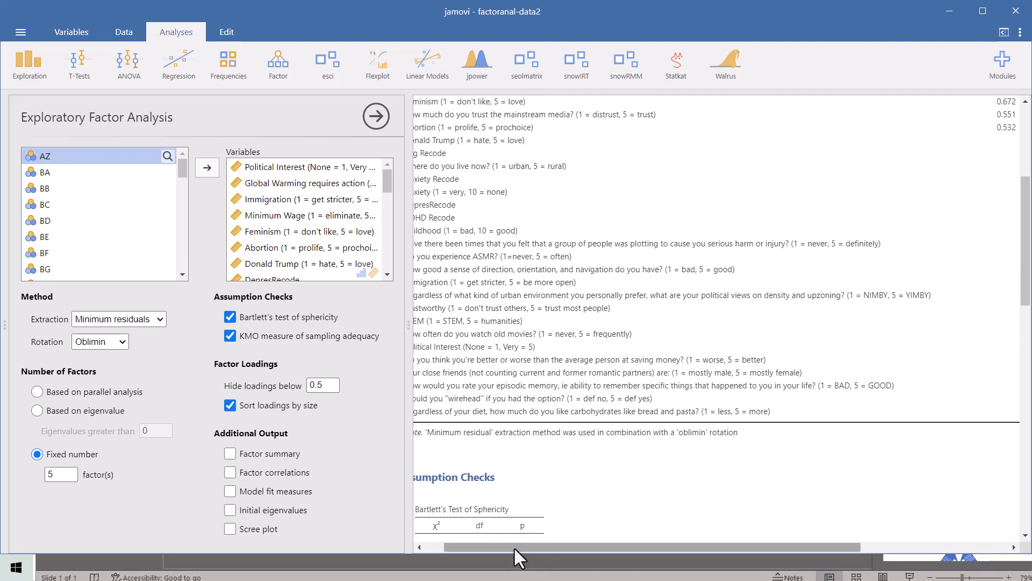
pyautogui.moveTo(509, 546); pyautogui.dragTo(490, 544)
pyautogui.scroll(-3, 597, 512)
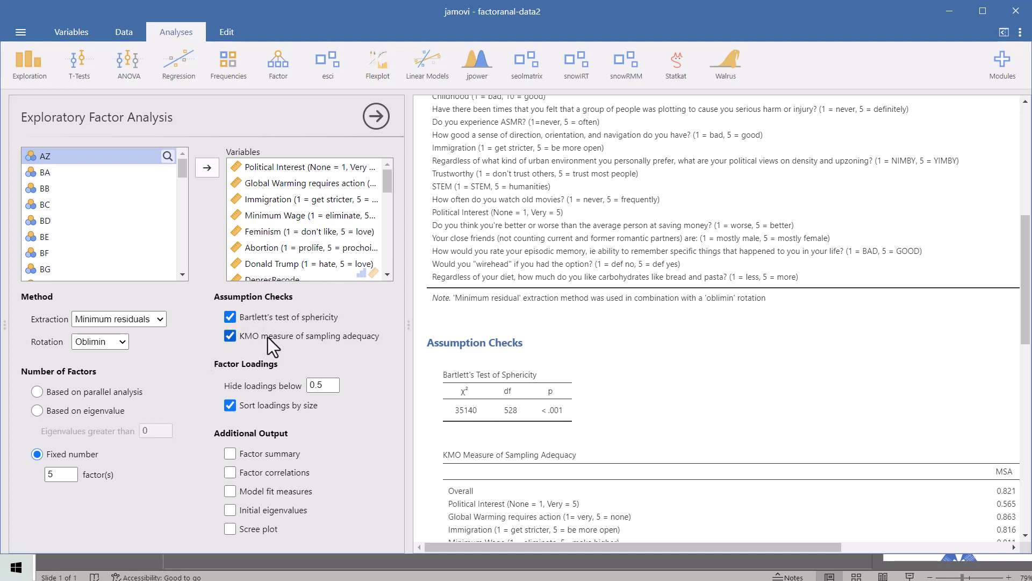
pyautogui.scroll(-2, 617, 372)
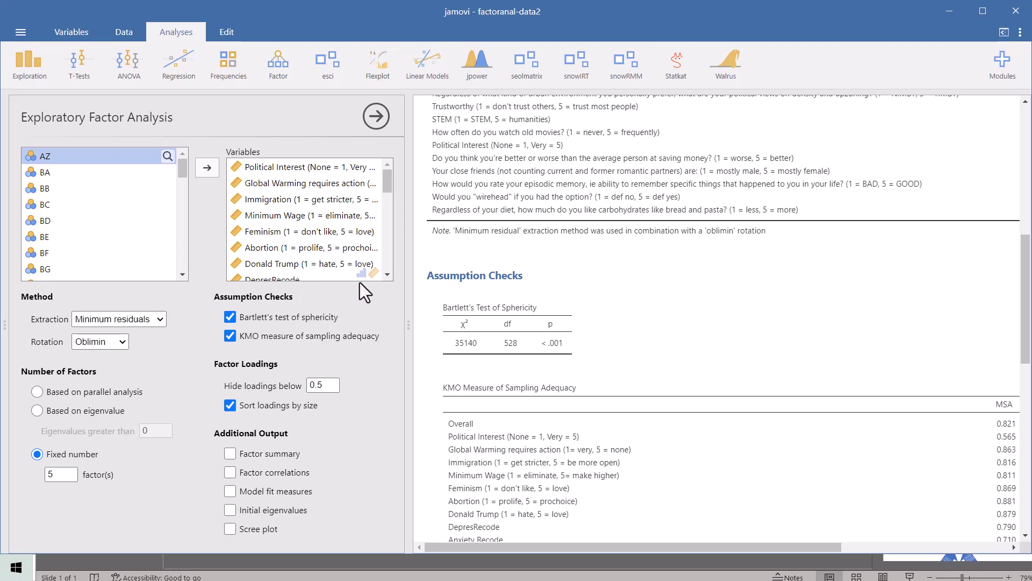
pyautogui.scroll(8, 773, 390)
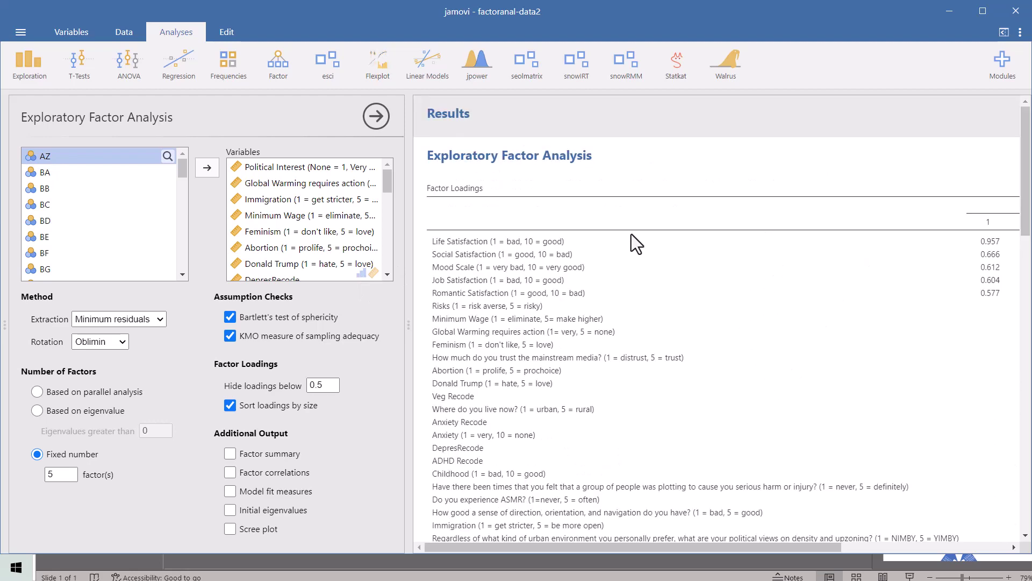
# - Copy the entire Exploratory Factor Analysis output from its heading's Analysis > Copy option
pyautogui.click(590, 159)
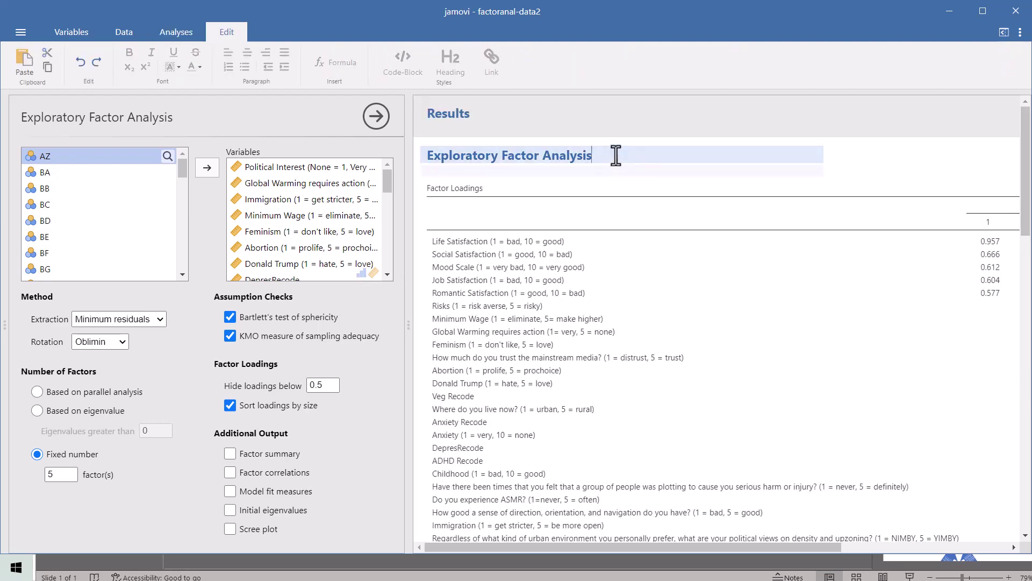
pyautogui.click(539, 176)
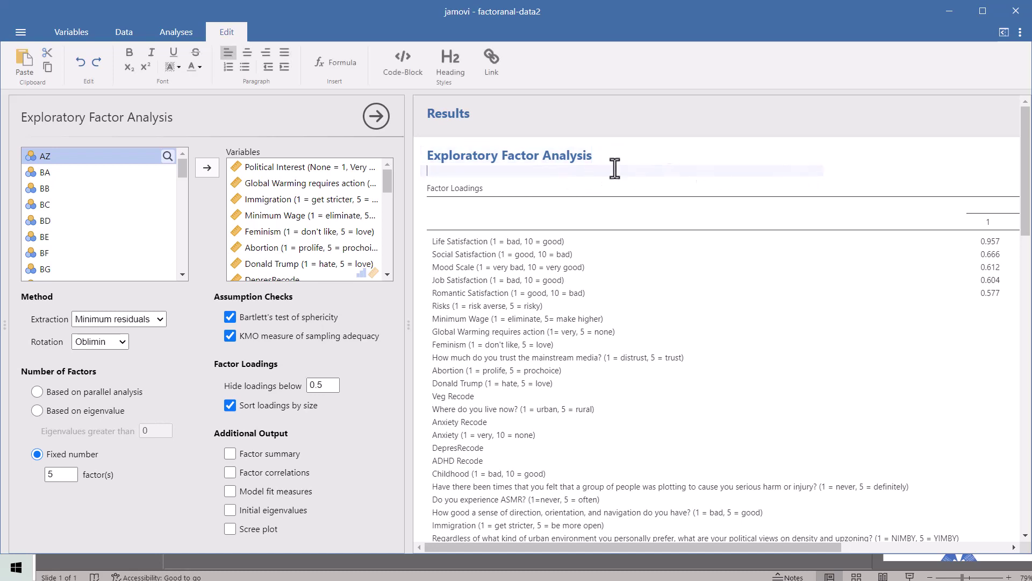
pyautogui.click(631, 157)
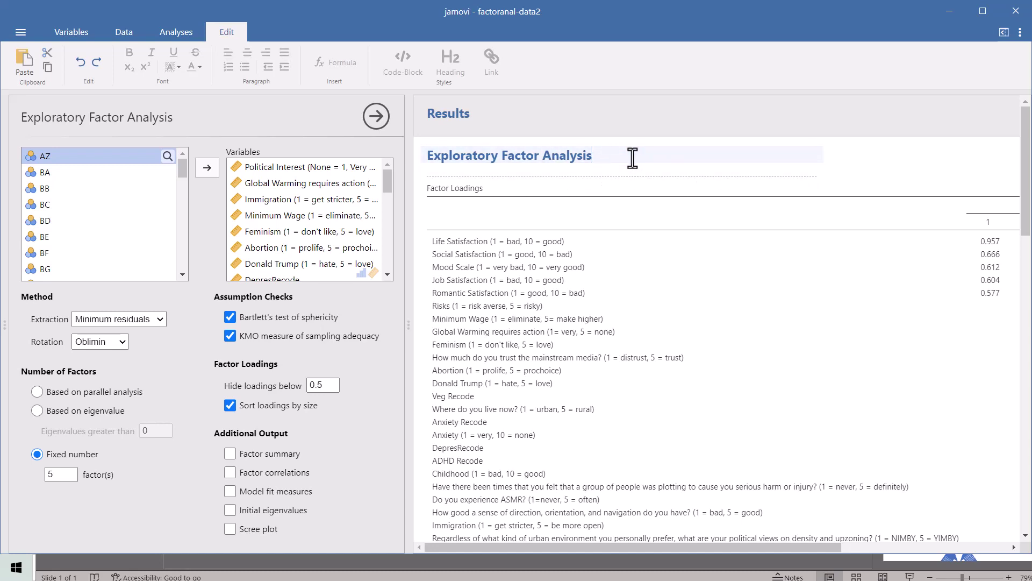
pyautogui.rightClick(632, 157)
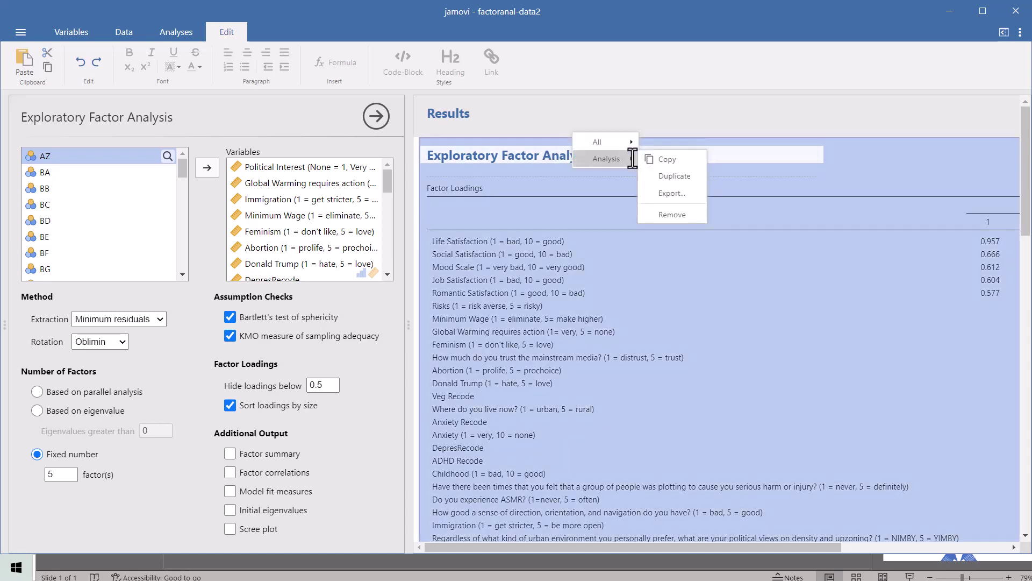
pyautogui.click(665, 160)
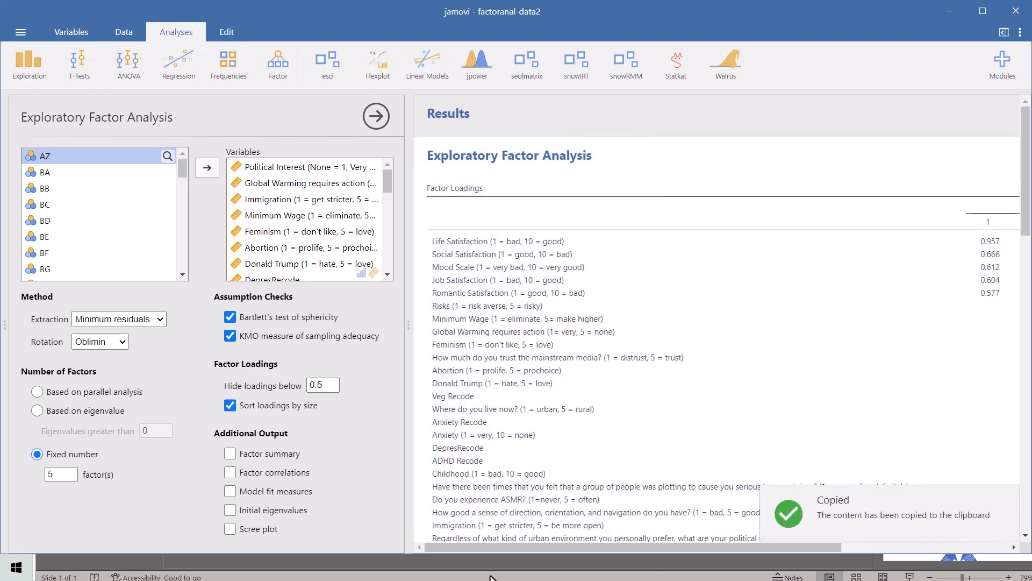
# - Paste the copied EFA loadings table into the empty Excel workbook Book1
pyautogui.click(980, 10)
pyautogui.click(979, 388)
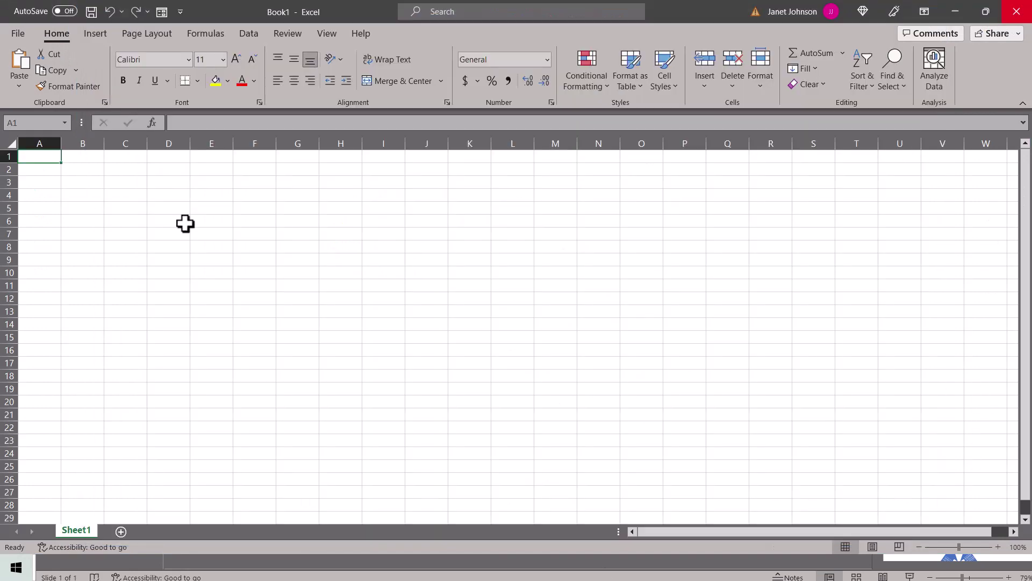
pyautogui.hotkey('ctrl', 'v')
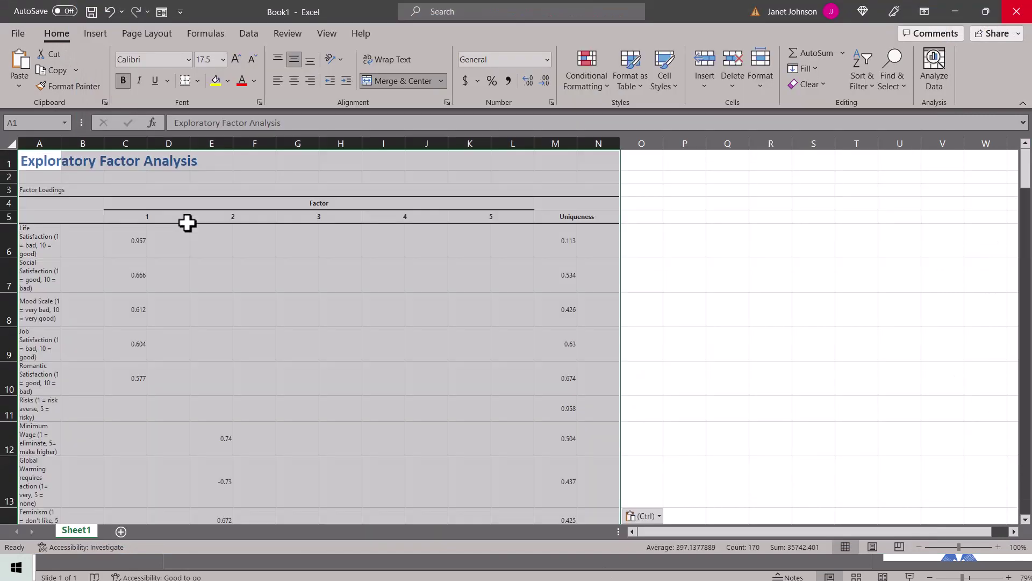
pyautogui.click(239, 282)
pyautogui.click(158, 234)
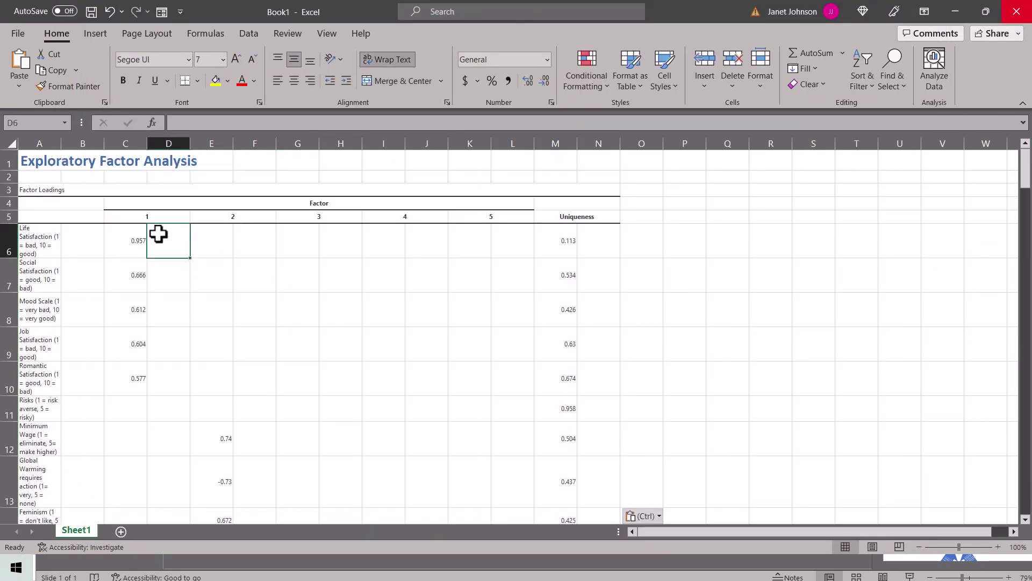
pyautogui.click(72, 243)
pyautogui.click(171, 236)
# - Widen column A so the item labels fit on one line
pyautogui.click(50, 140)
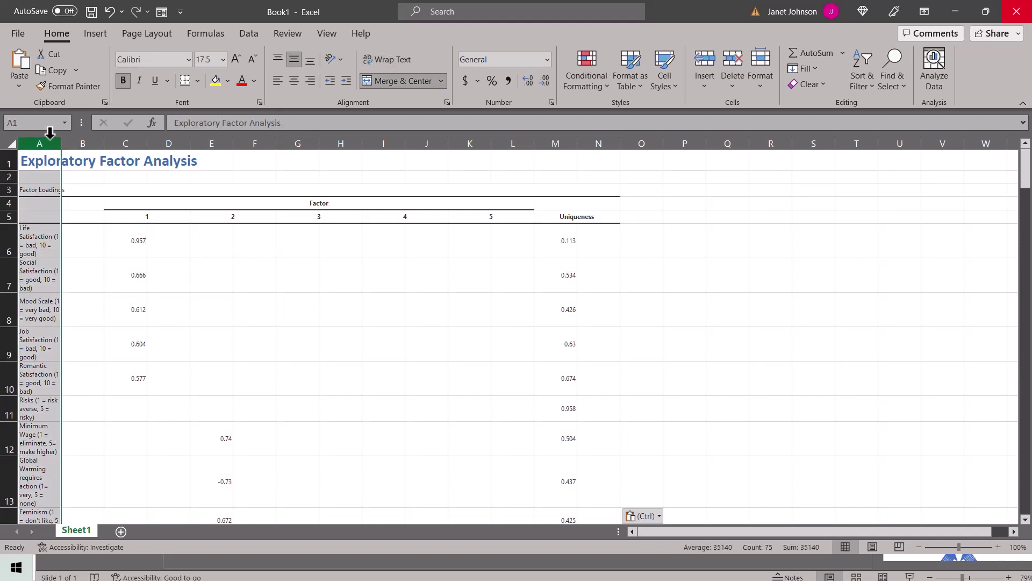
pyautogui.moveTo(61, 142); pyautogui.dragTo(209, 143)
pyautogui.click(444, 330)
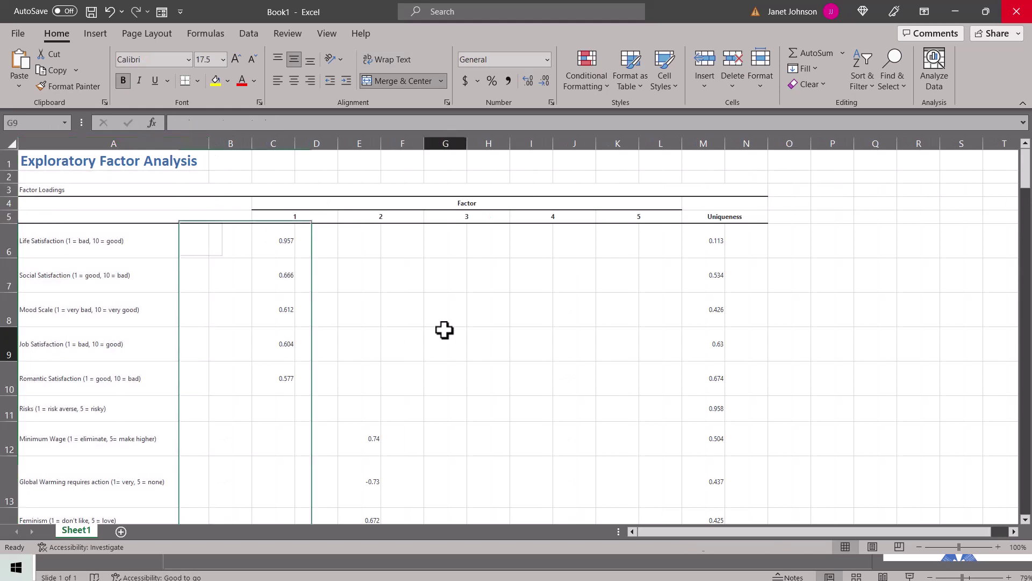
# - Review the five factor 1 items, from Life Satisfaction (0.957) to Romantic Satisfaction
pyautogui.click(86, 240)
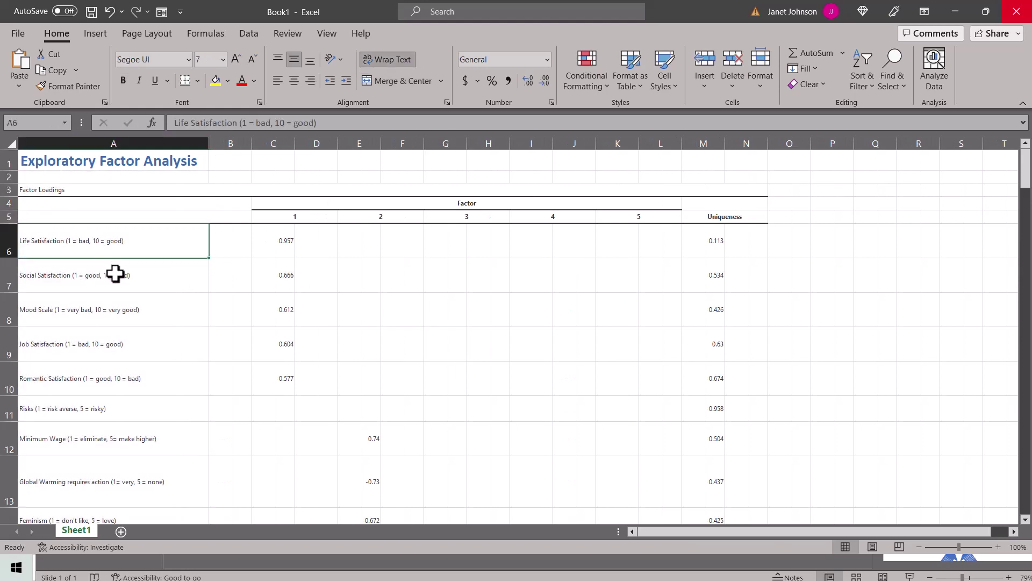
pyautogui.click(139, 384)
pyautogui.moveTo(148, 236); pyautogui.dragTo(164, 379)
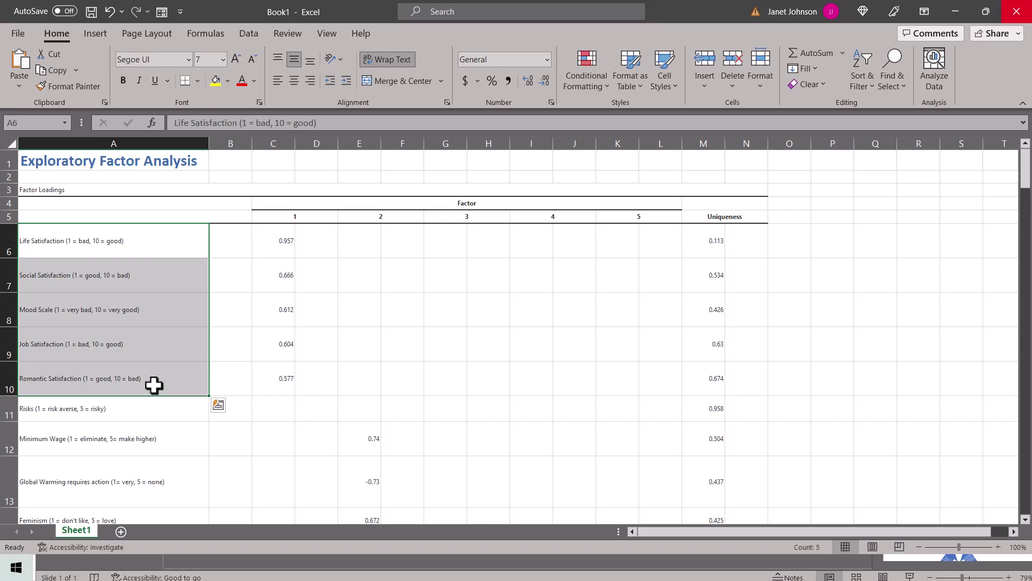
pyautogui.click(124, 235)
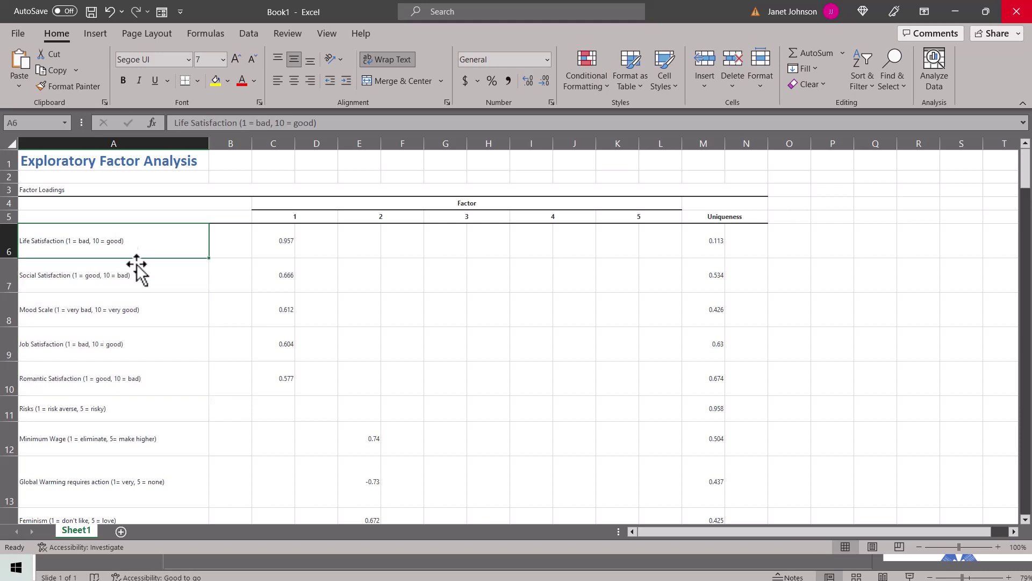
pyautogui.click(140, 279)
pyautogui.click(145, 317)
pyautogui.click(150, 351)
pyautogui.click(158, 381)
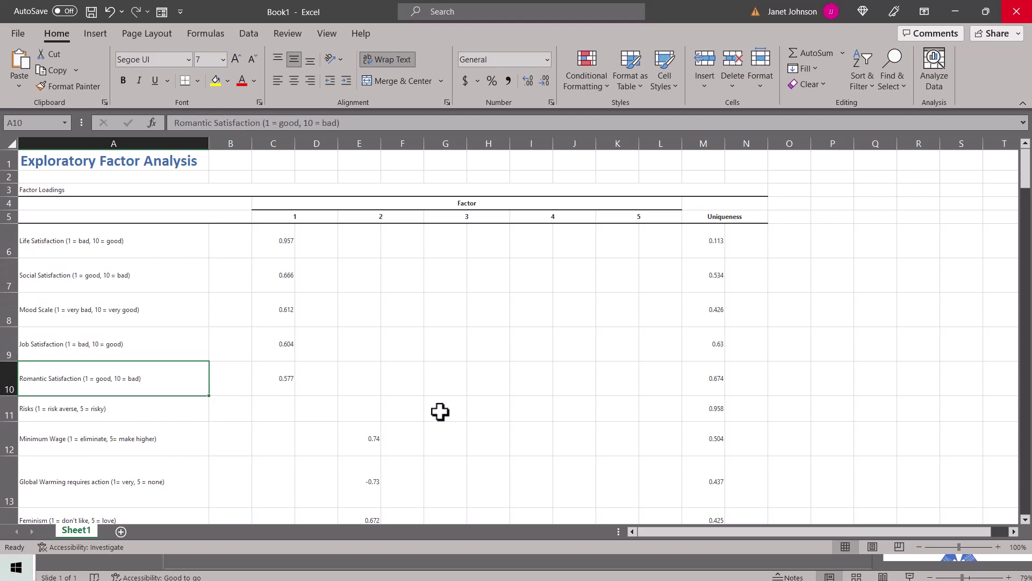
pyautogui.click(192, 240)
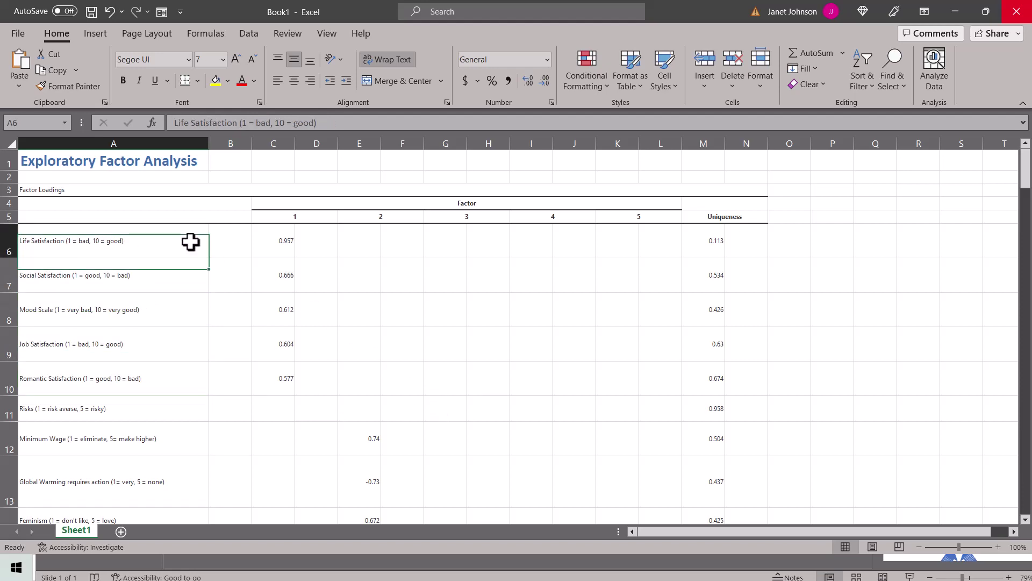
pyautogui.click(279, 242)
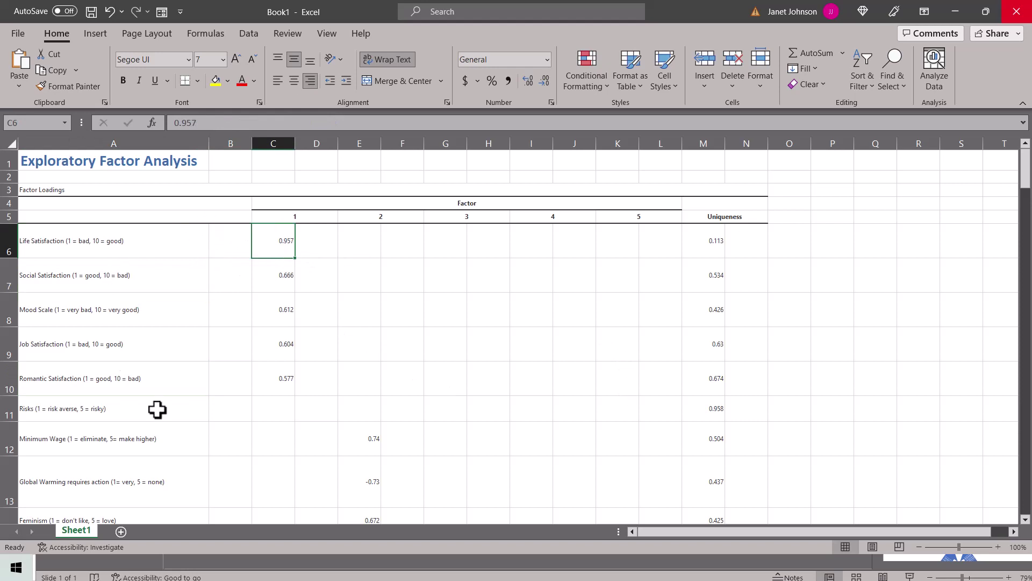
pyautogui.scroll(-2, 508, 385)
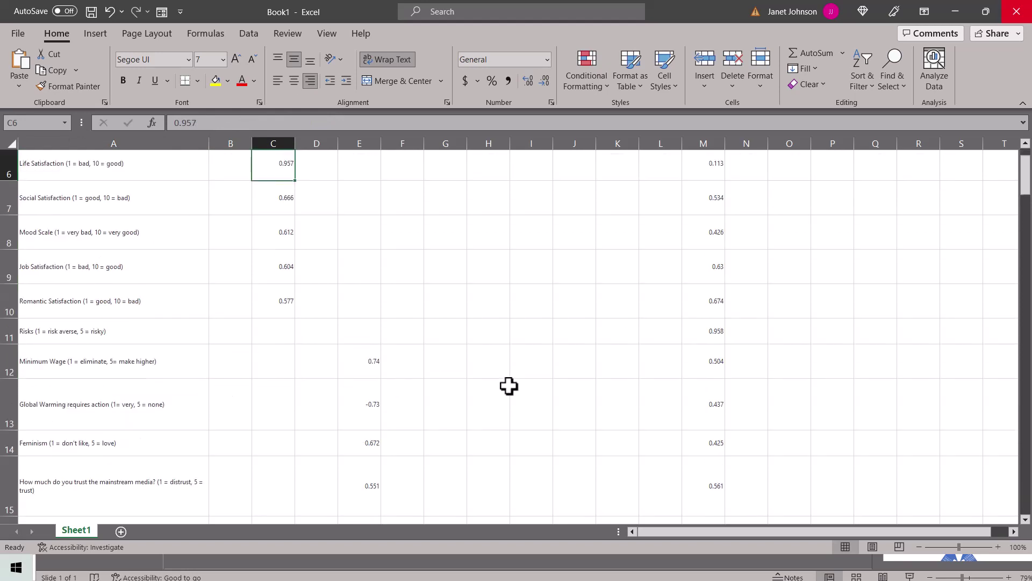
pyautogui.click(117, 364)
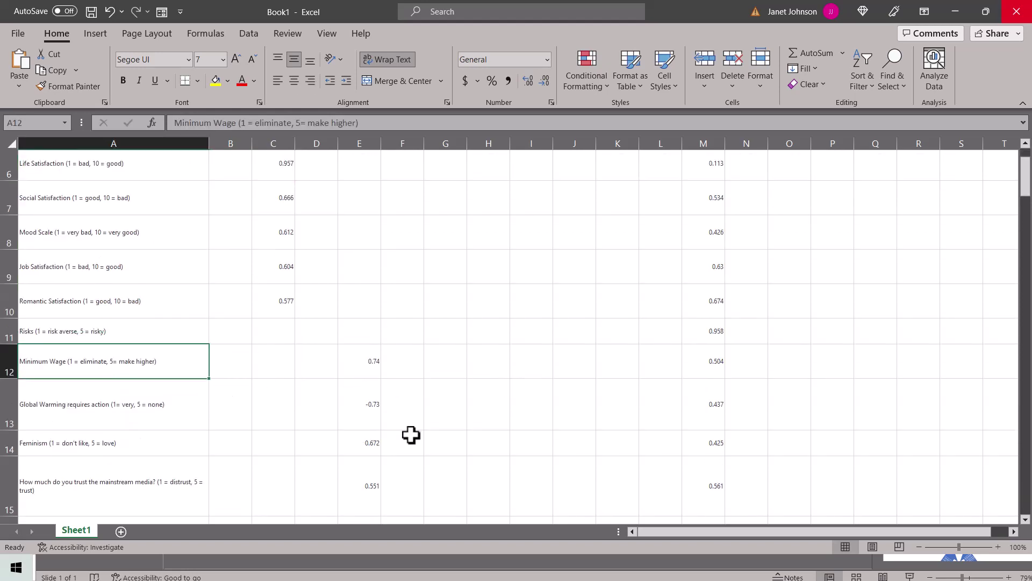
pyautogui.scroll(-1, 411, 435)
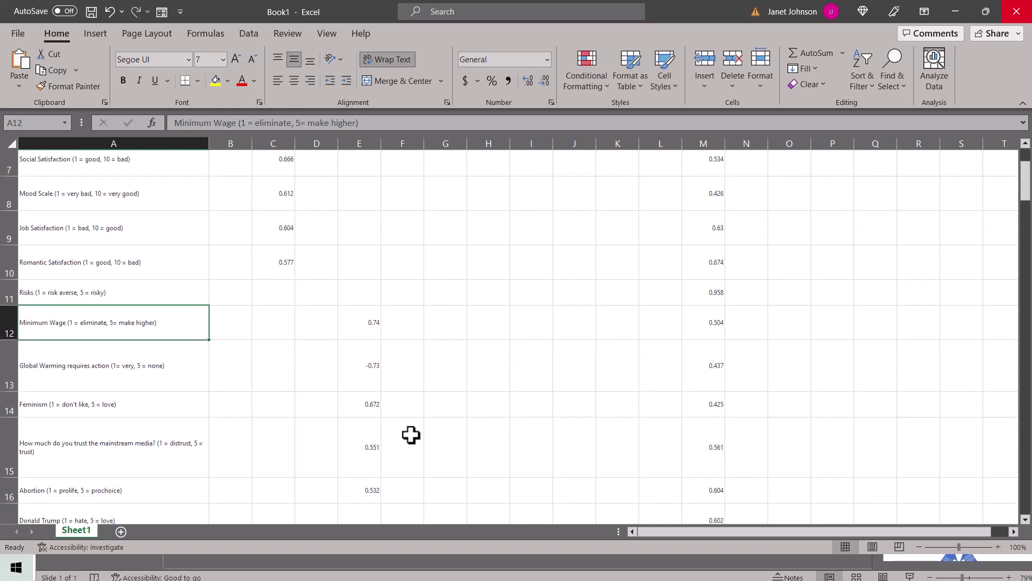
pyautogui.scroll(-1, 412, 435)
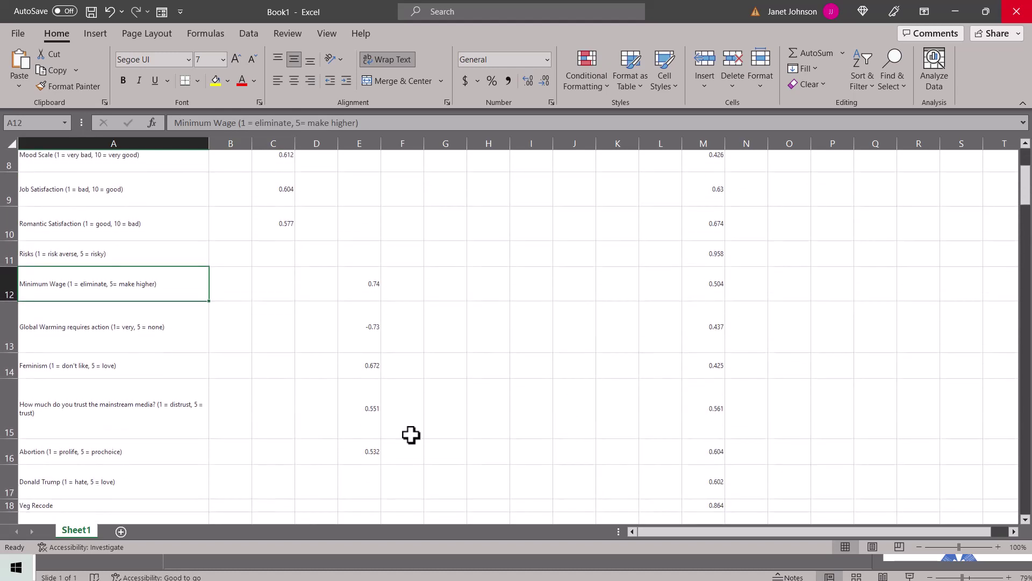
pyautogui.click(4, 253)
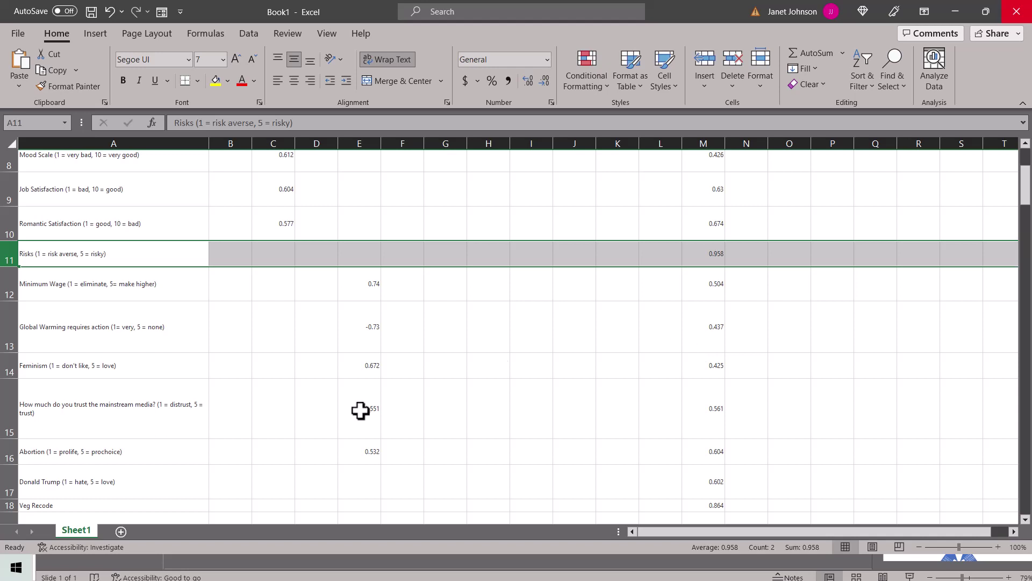
pyautogui.click(140, 261)
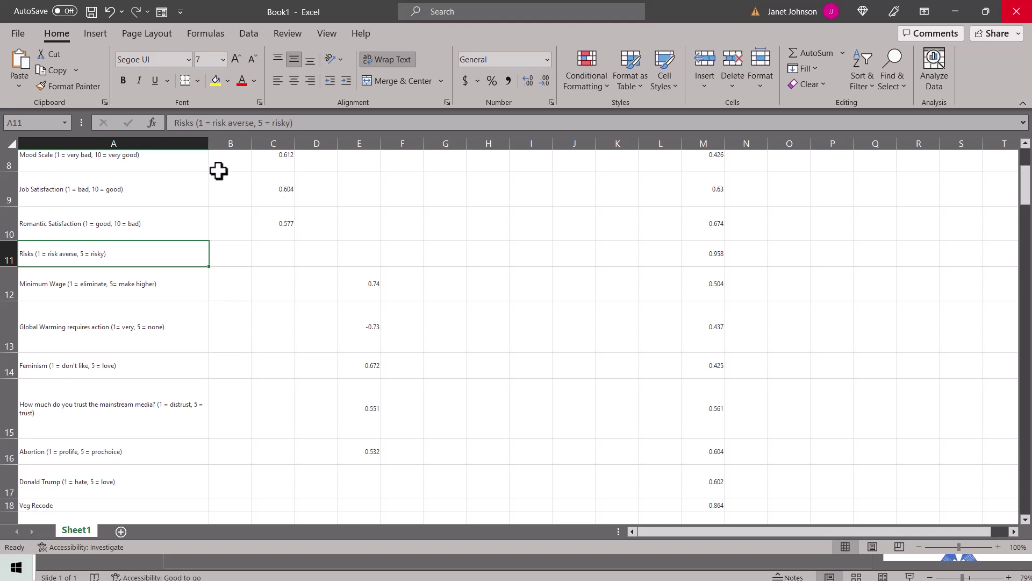
pyautogui.click(282, 307)
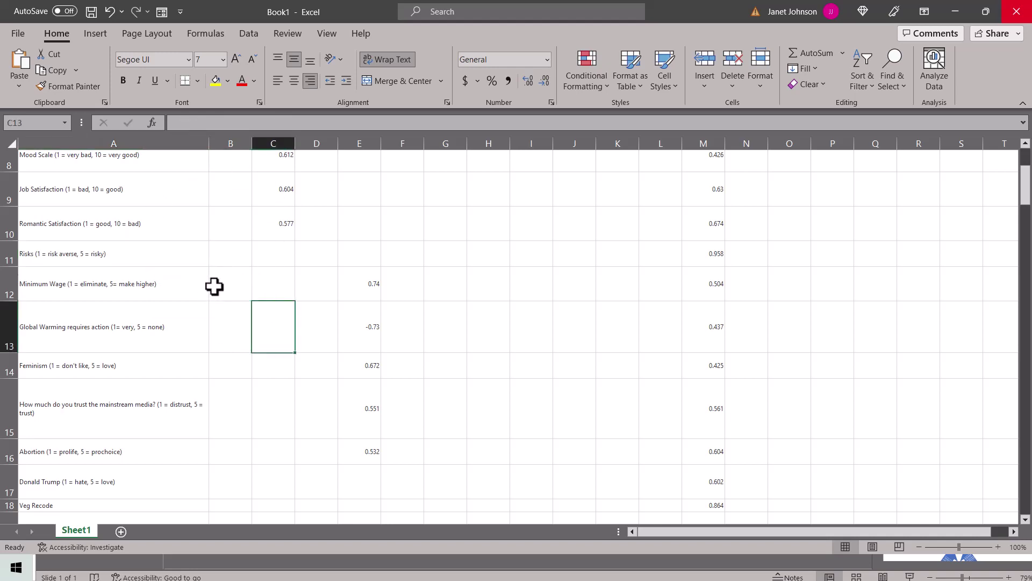
pyautogui.click(7, 286)
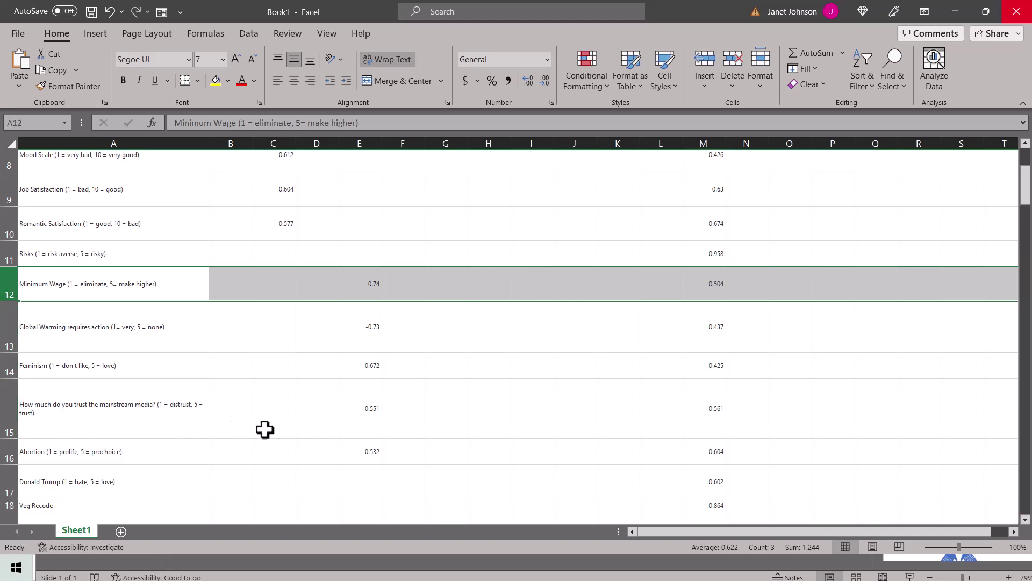
pyautogui.keyDown('shift'); pyautogui.click(7, 451); pyautogui.keyUp('shift')
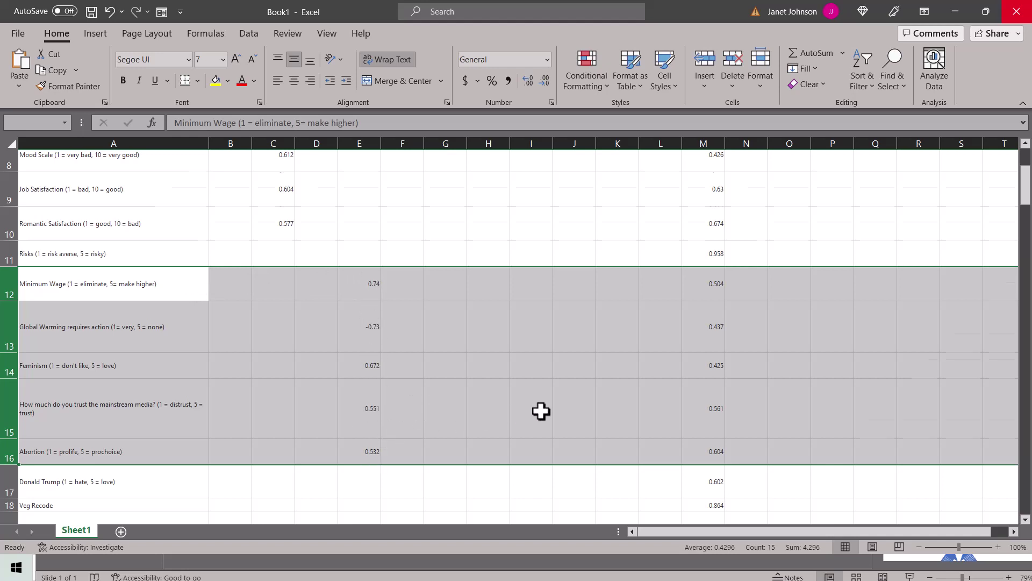
# - Check the factor 3 loadings: Anxiety Recode 0.803 and DepresRecode 0.507
pyautogui.scroll(-2, 541, 412)
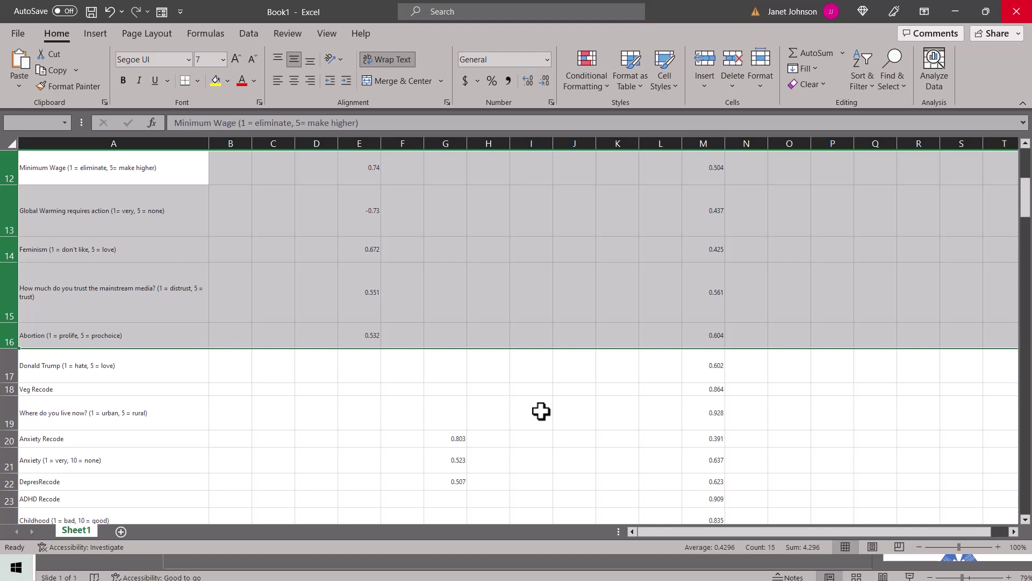
pyautogui.scroll(4, 541, 411)
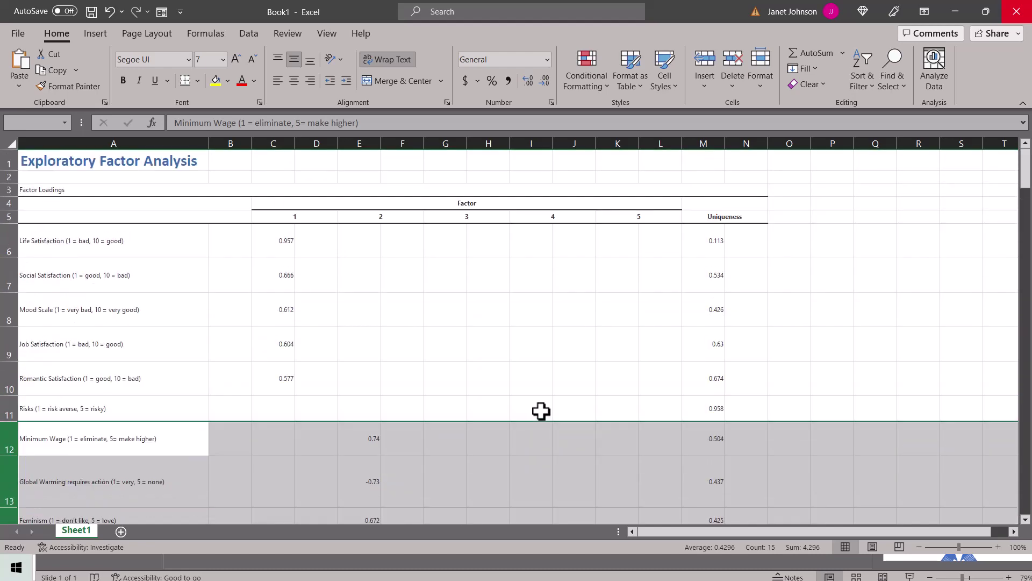
pyautogui.scroll(-4, 335, 435)
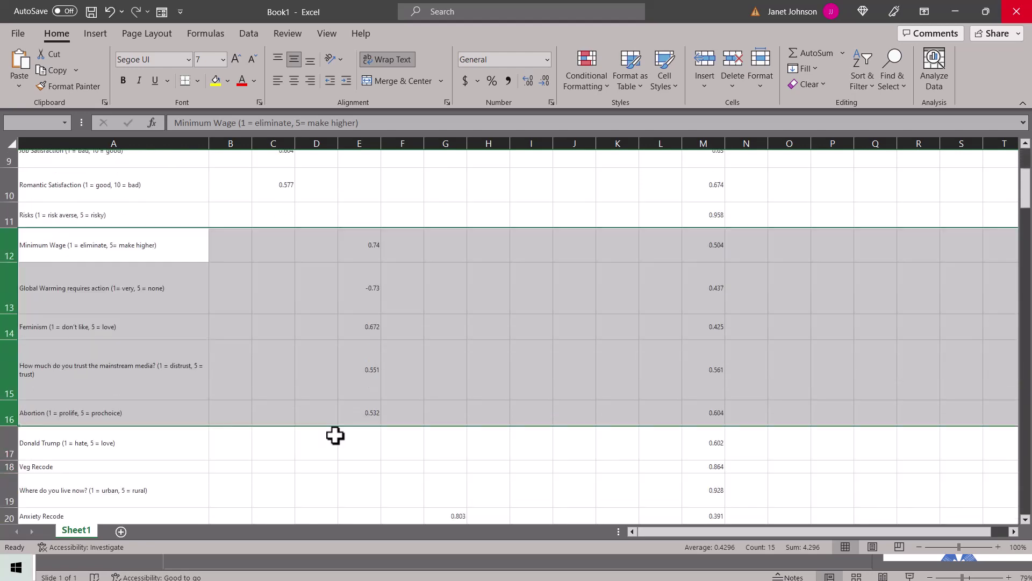
pyautogui.scroll(-2, 335, 436)
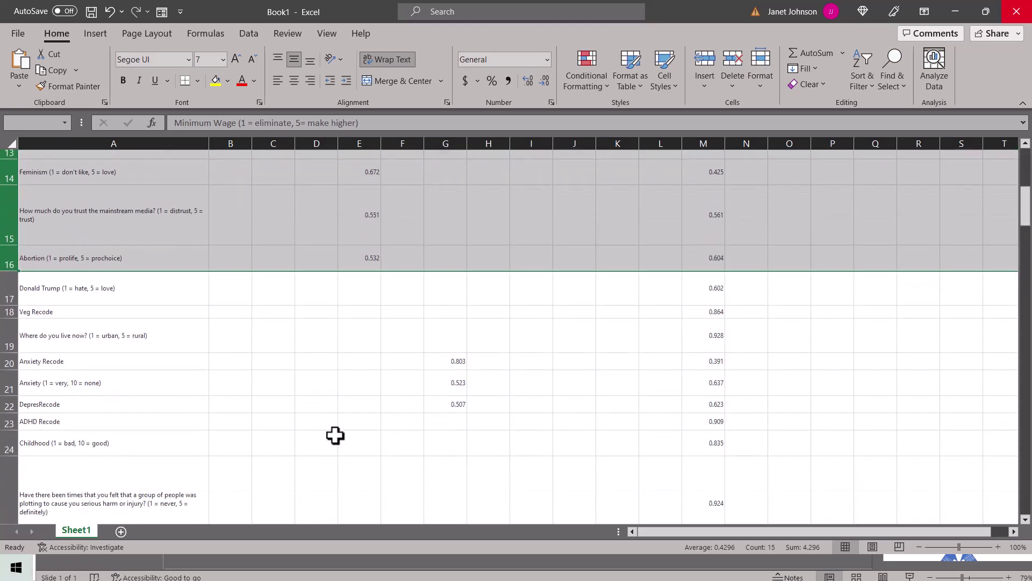
pyautogui.click(551, 339)
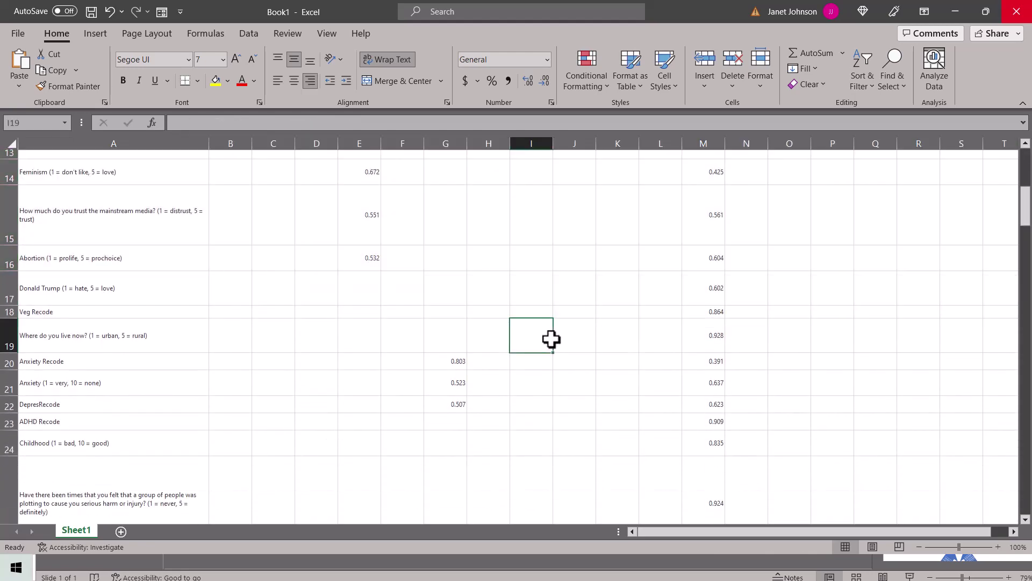
pyautogui.click(406, 357)
pyautogui.click(457, 359)
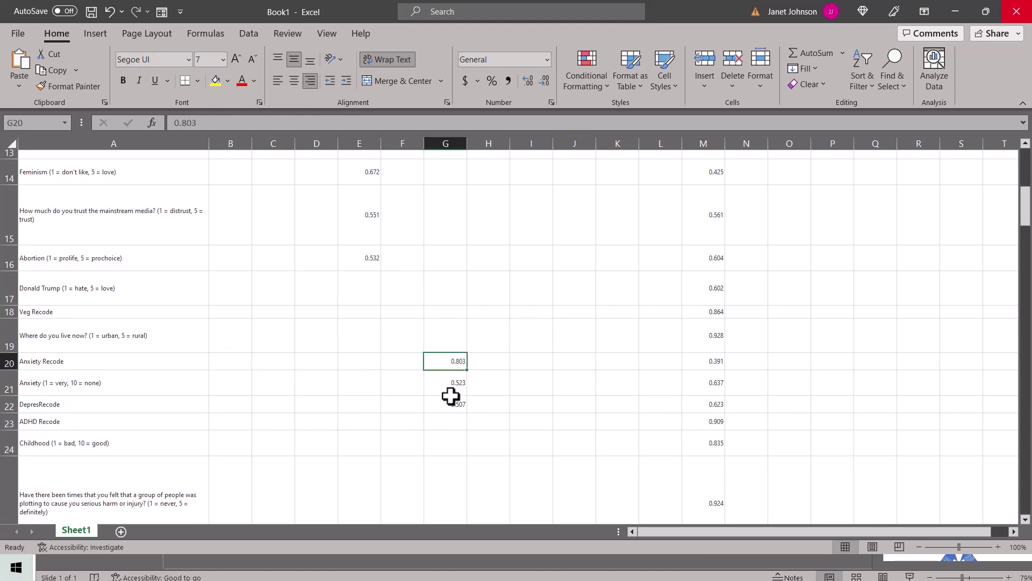
pyautogui.click(454, 404)
# - Inspect the Donald Trump, Anxiety, Anxiety Recode, DepresRecode and ADHD Recode item rows
pyautogui.click(152, 280)
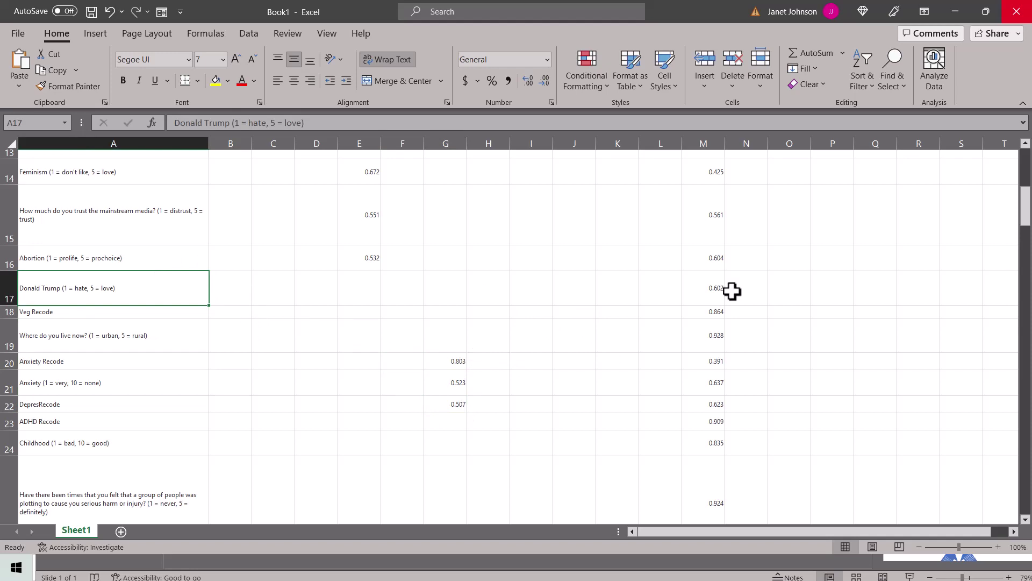
pyautogui.click(4, 291)
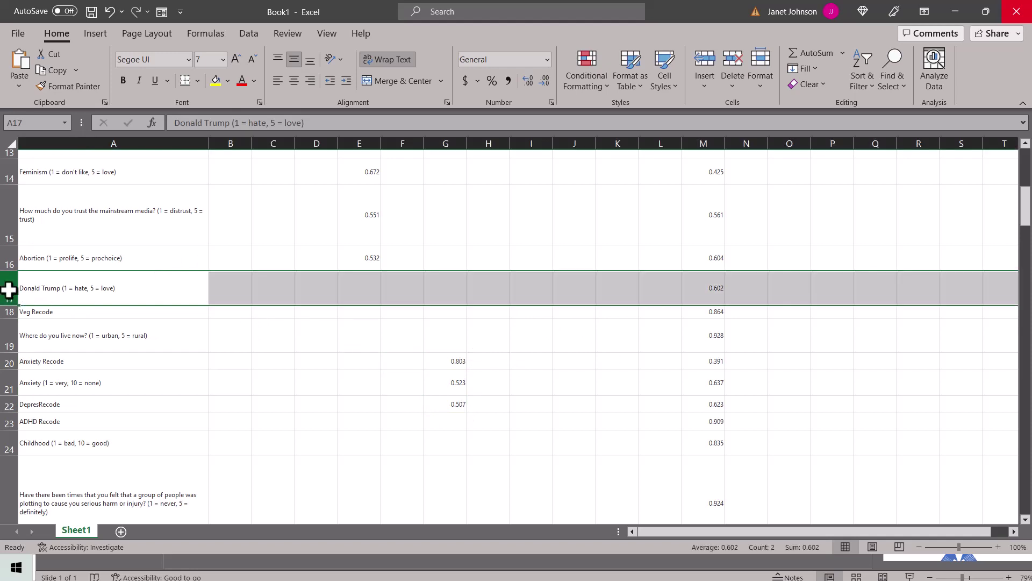
pyautogui.click(76, 359)
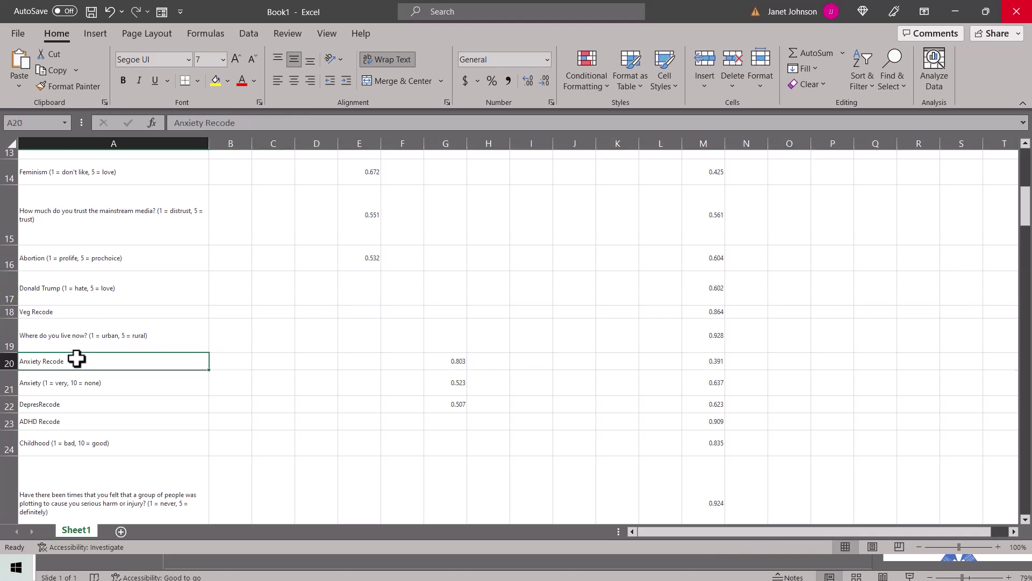
pyautogui.scroll(-1, 213, 370)
pyautogui.click(137, 344)
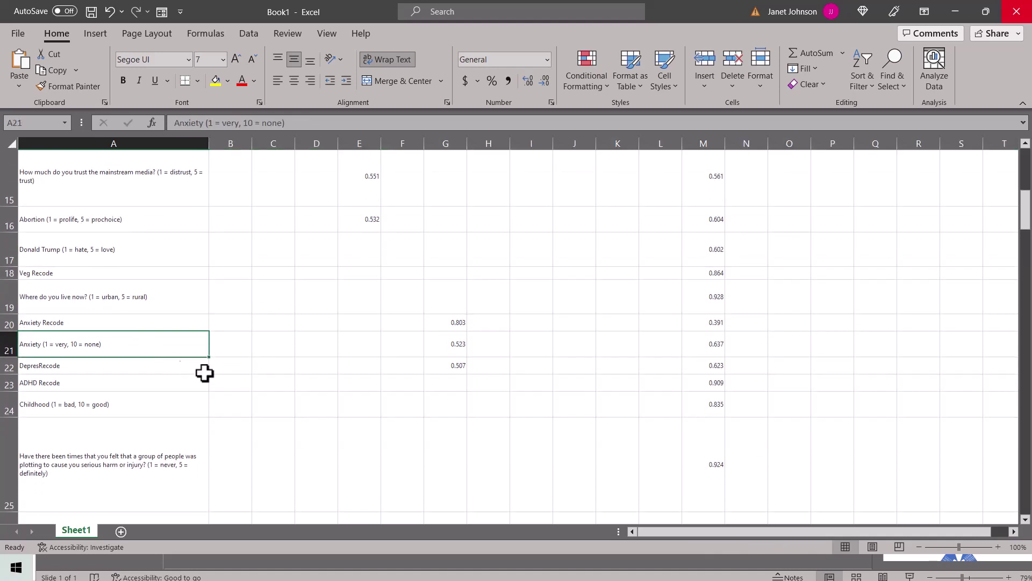
pyautogui.click(136, 363)
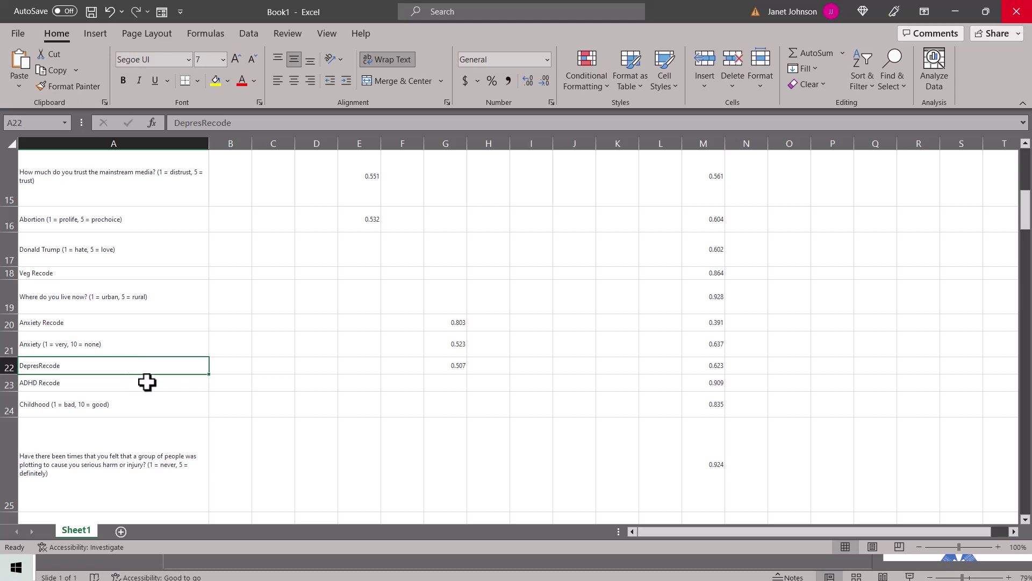
pyautogui.click(150, 385)
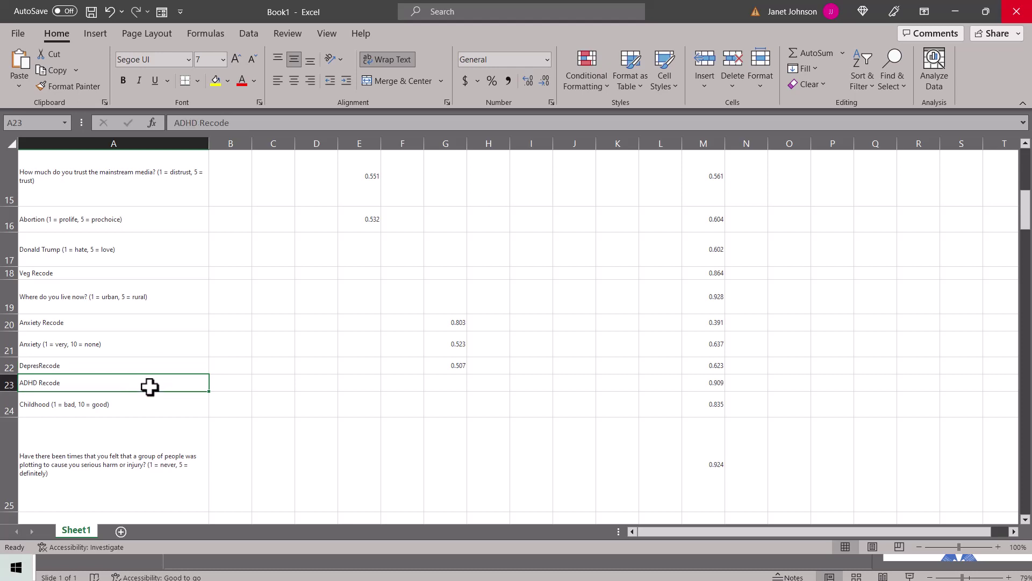
pyautogui.click(138, 322)
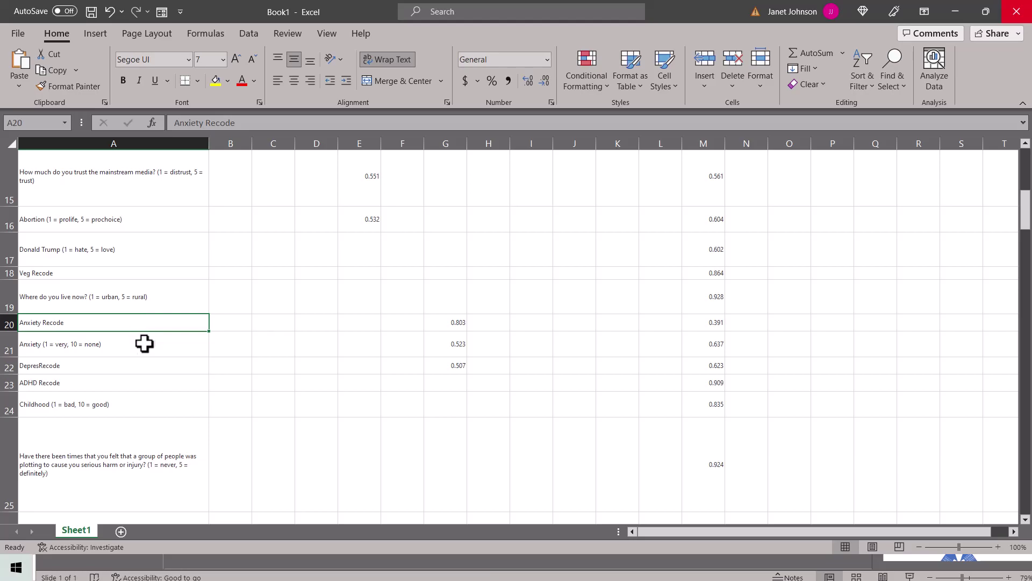
pyautogui.click(143, 342)
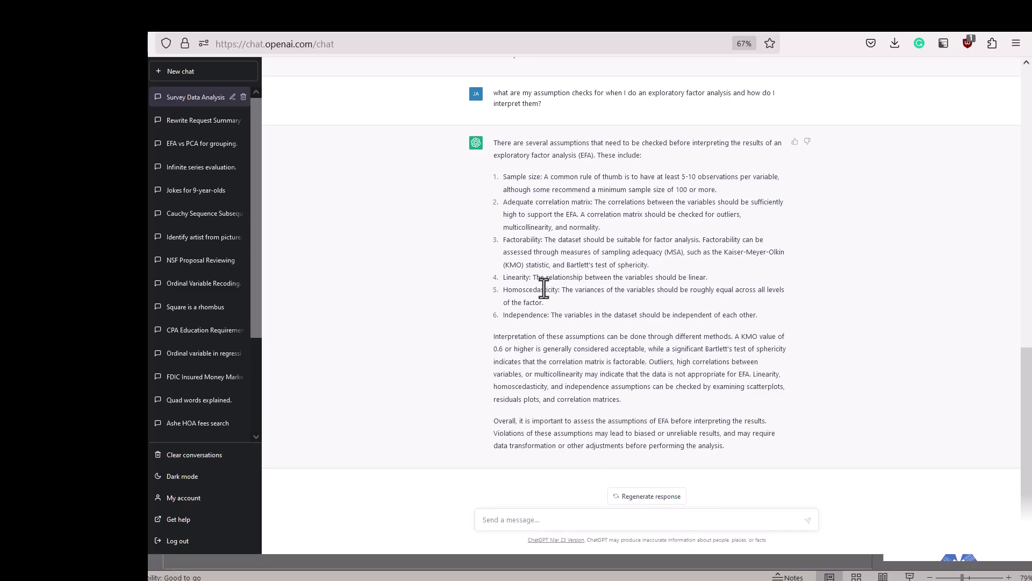
# - Return from ChatGPT's EFA assumptions answer to the jamovi window
pyautogui.hotkey('alt', 'Tab')
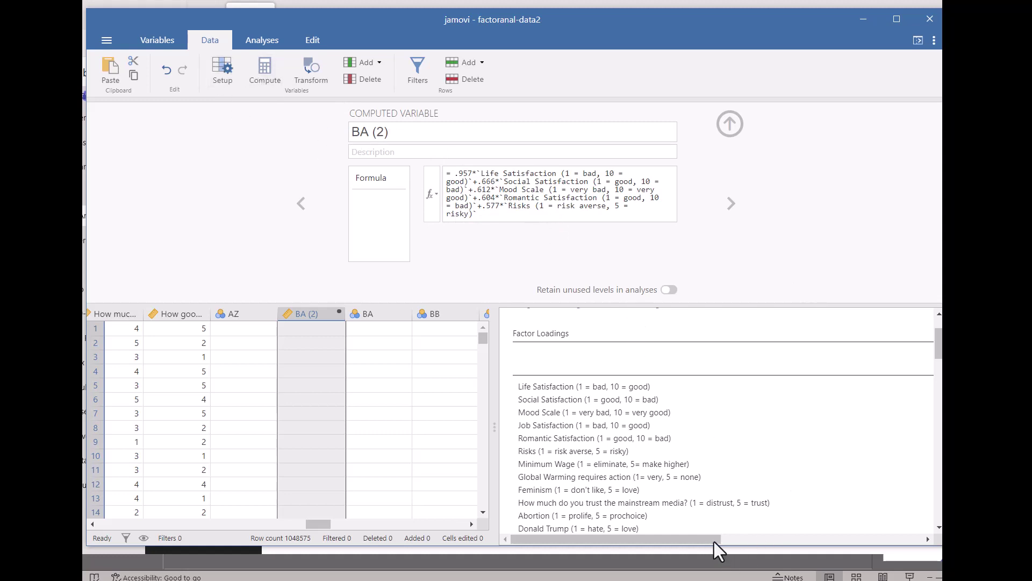
# - Scroll the Factor Loadings table to view the loading values, leaving Data > Add unused
pyautogui.click(746, 540)
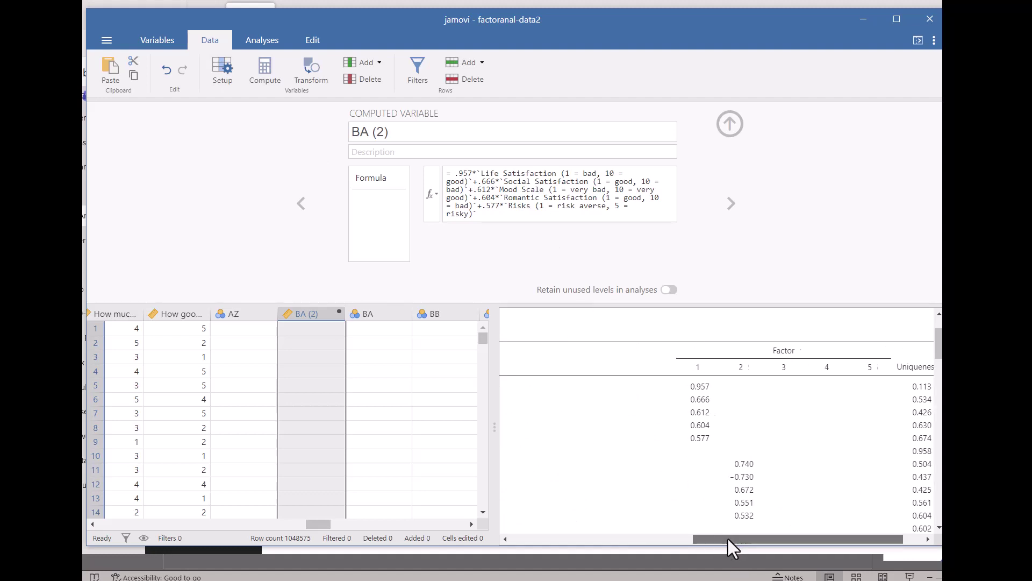
pyautogui.moveTo(728, 539); pyautogui.dragTo(548, 533)
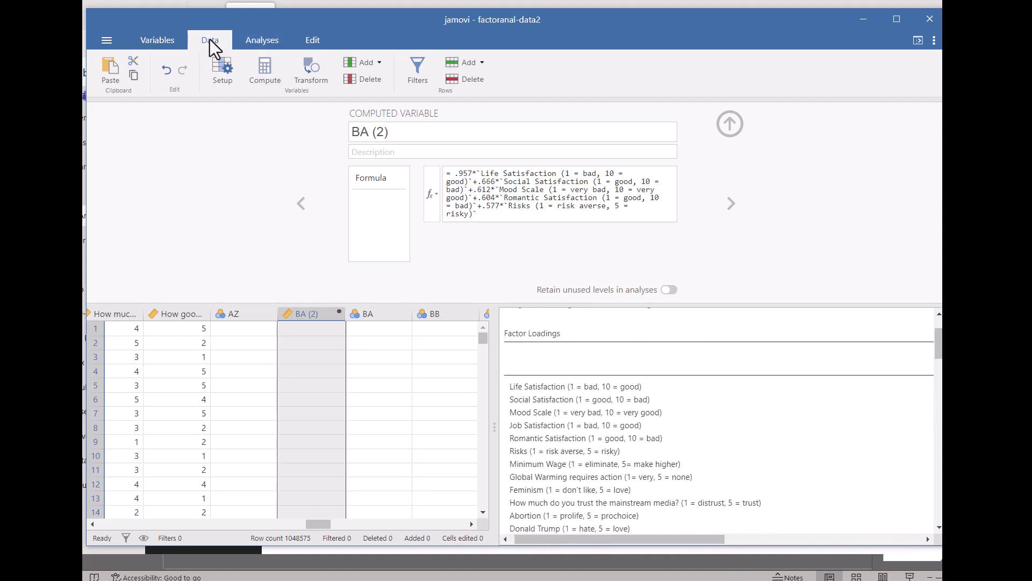
pyautogui.click(370, 62)
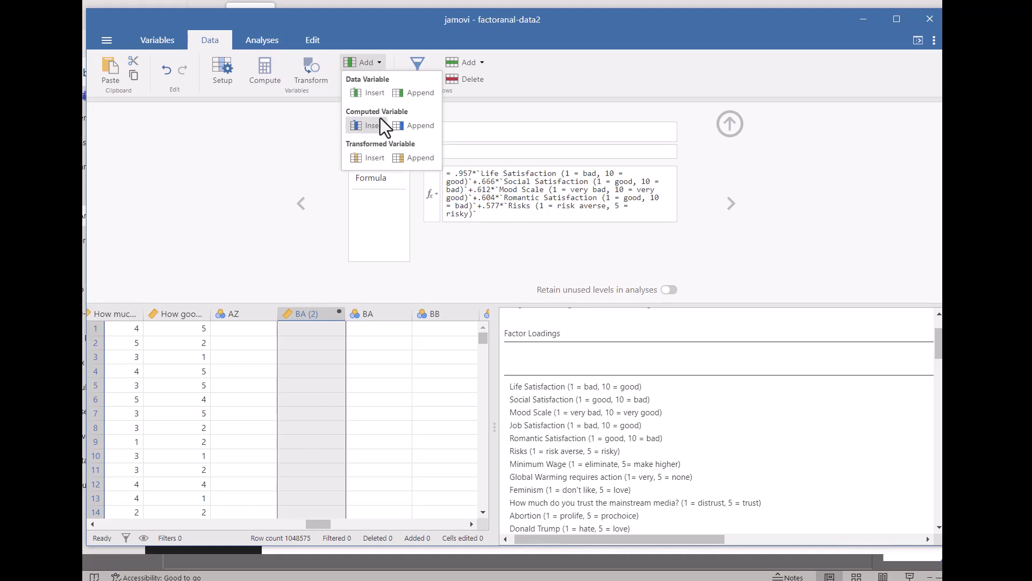
pyautogui.click(300, 154)
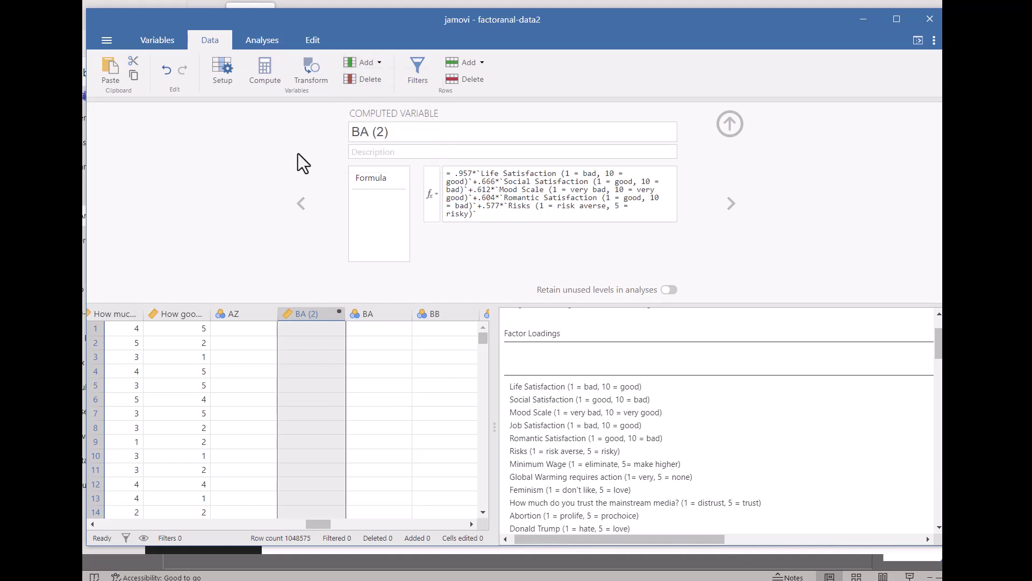
# - Apply the BA (2) formula weighting the five factor 1 items by their loadings
pyautogui.click(433, 194)
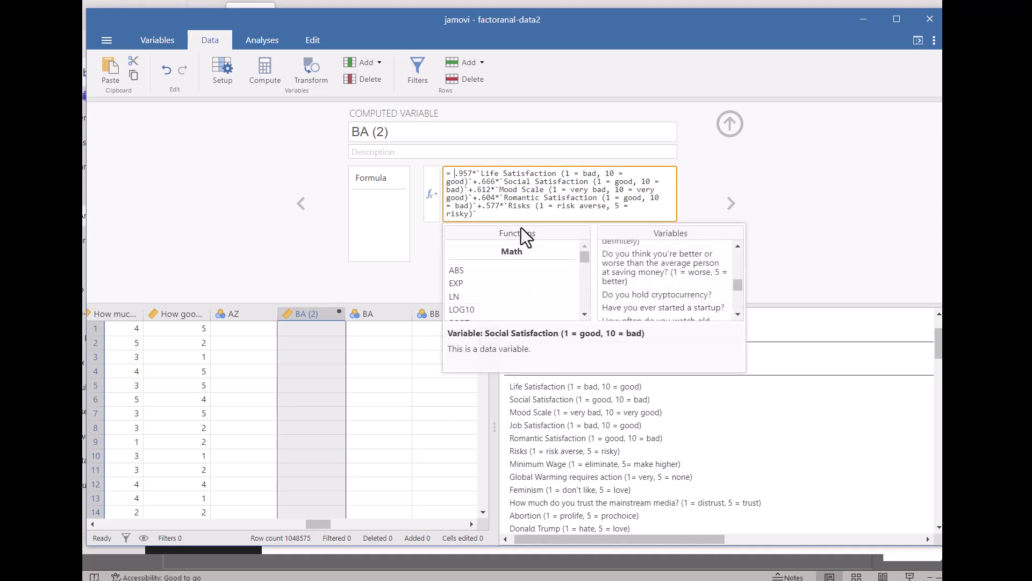
pyautogui.click(411, 237)
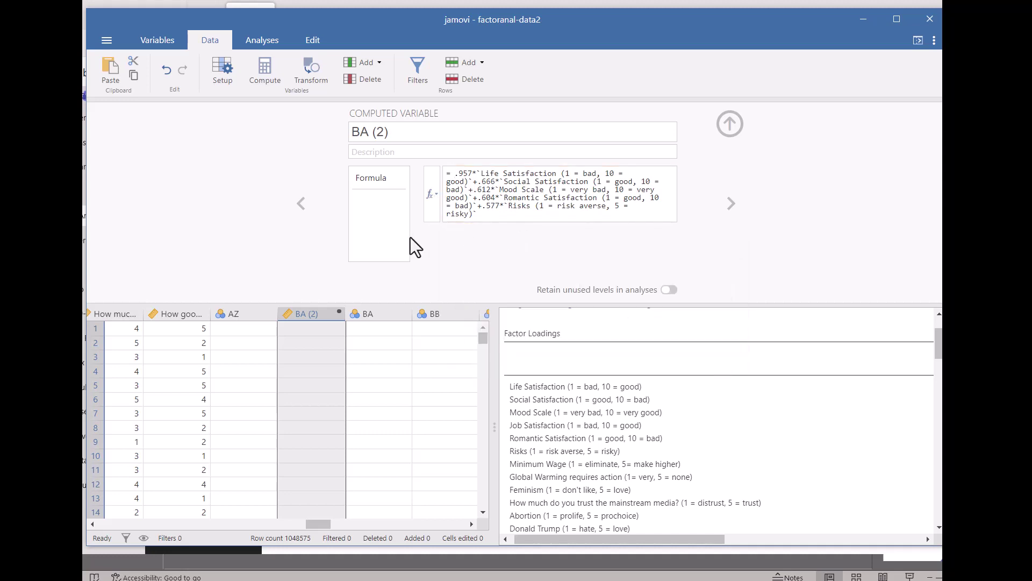
pyautogui.click(435, 197)
pyautogui.scroll(3, 656, 276)
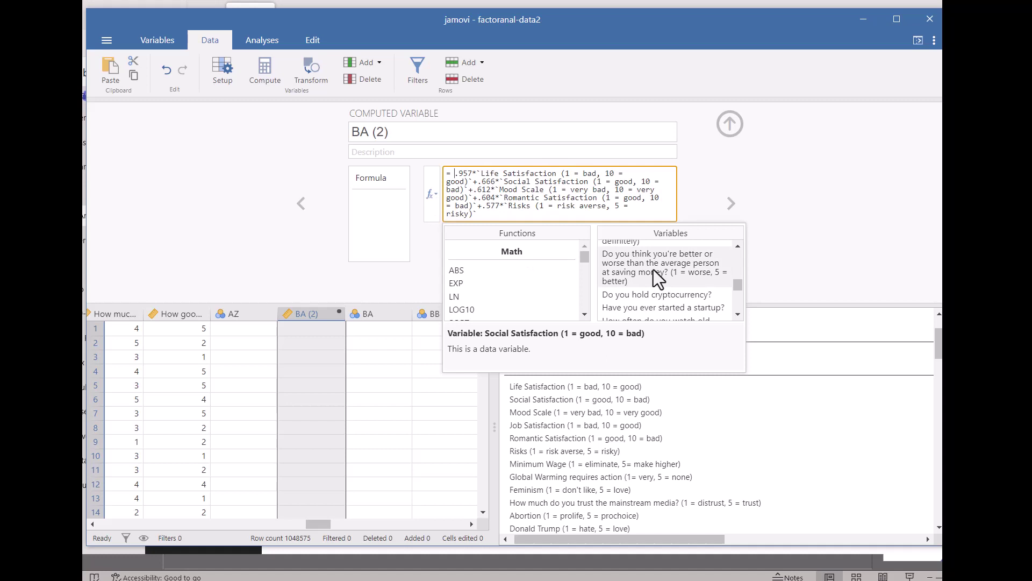
pyautogui.scroll(3, 654, 269)
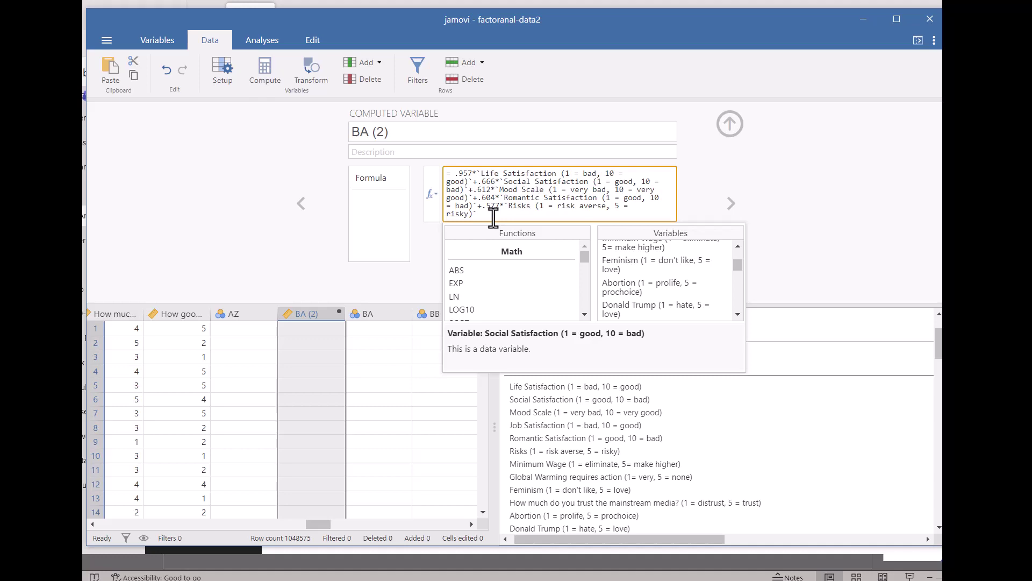
pyautogui.press('Return')
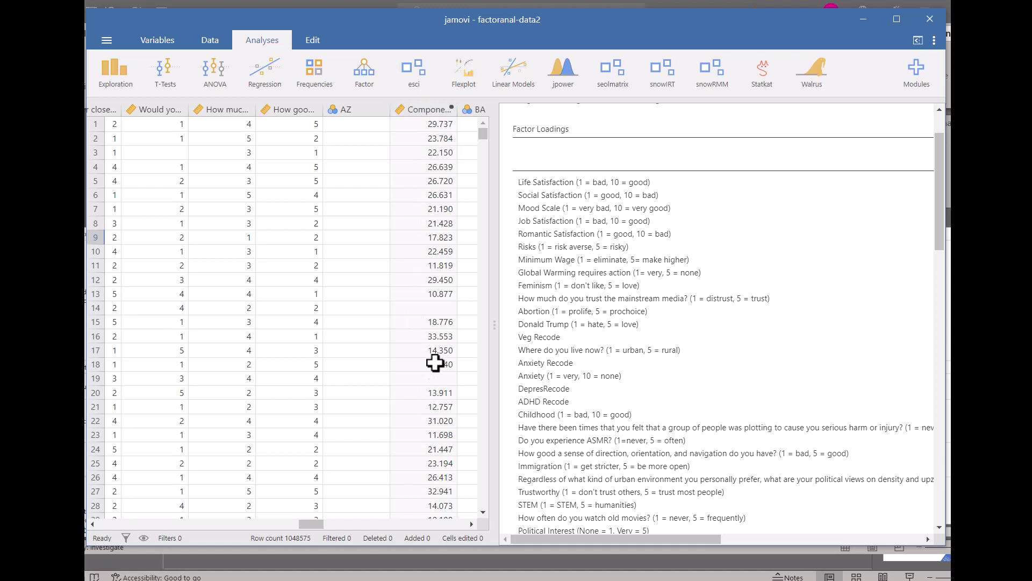
pyautogui.click(430, 123)
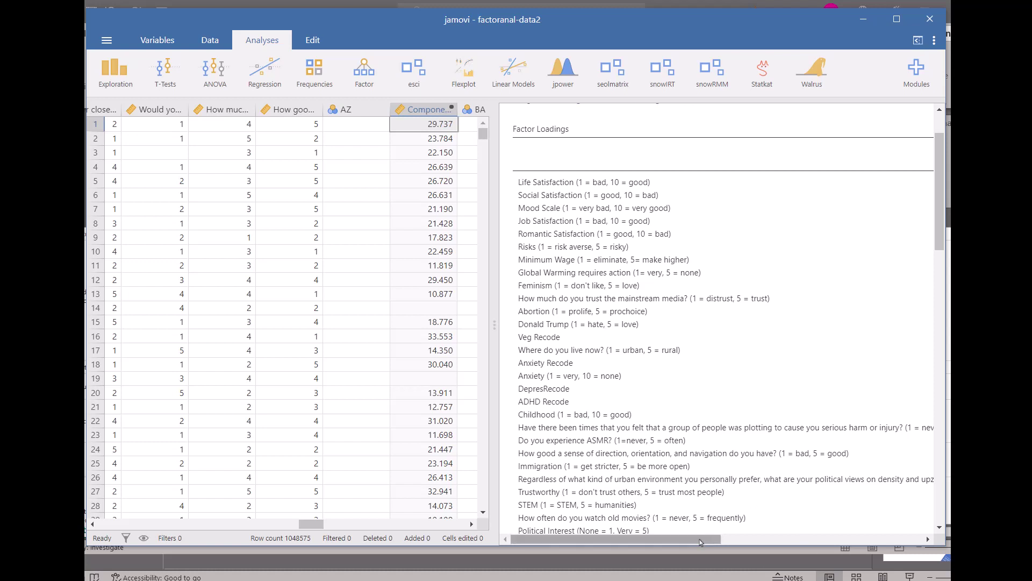
pyautogui.moveTo(712, 540); pyautogui.dragTo(859, 539)
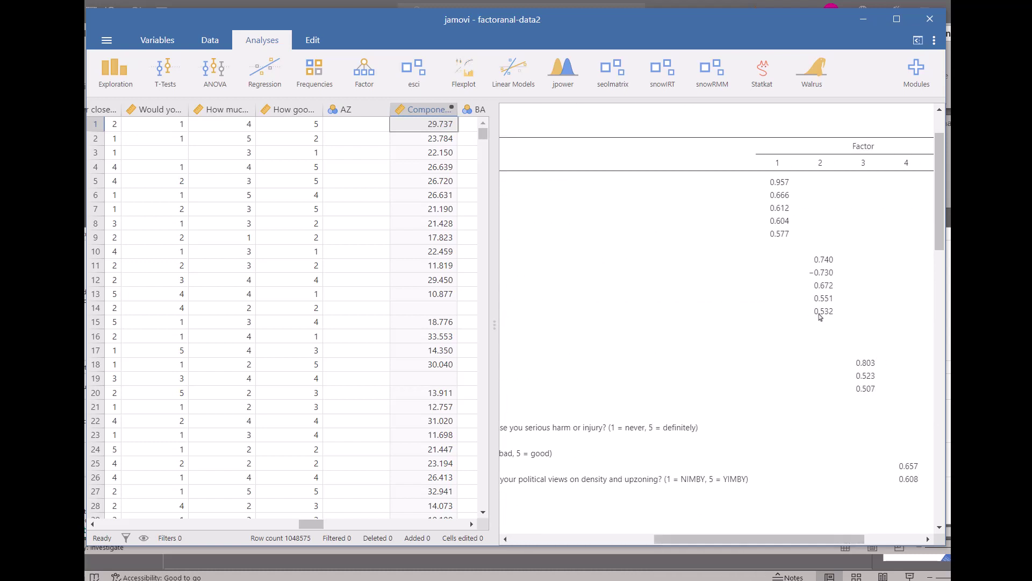
pyautogui.moveTo(818, 539); pyautogui.dragTo(645, 542)
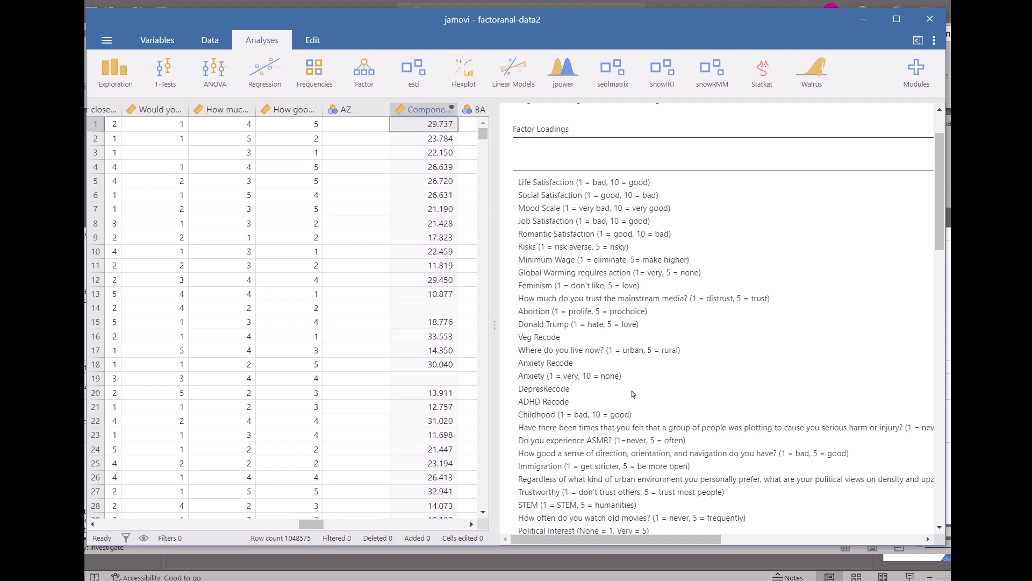
# - Reopen the EFA settings showing 5 factors, Oblimin rotation and the 0.5 loading cutoff
pyautogui.scroll(3, 773, 285)
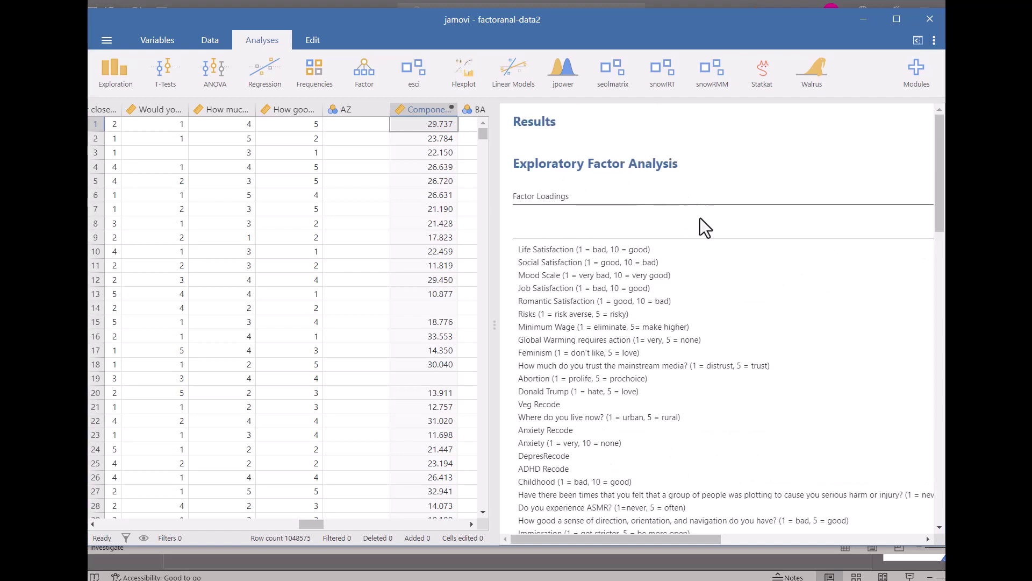
pyautogui.click(715, 272)
pyautogui.moveTo(699, 535); pyautogui.dragTo(723, 535)
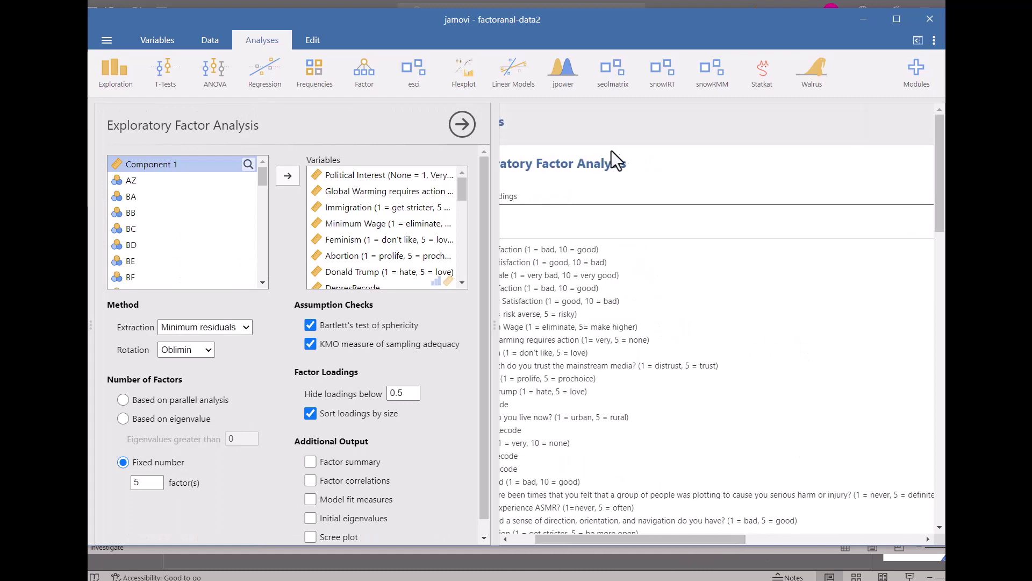
# - Bring up the factor analysis results' actions menu and close it without exporting
pyautogui.click(641, 163)
pyautogui.rightClick(641, 163)
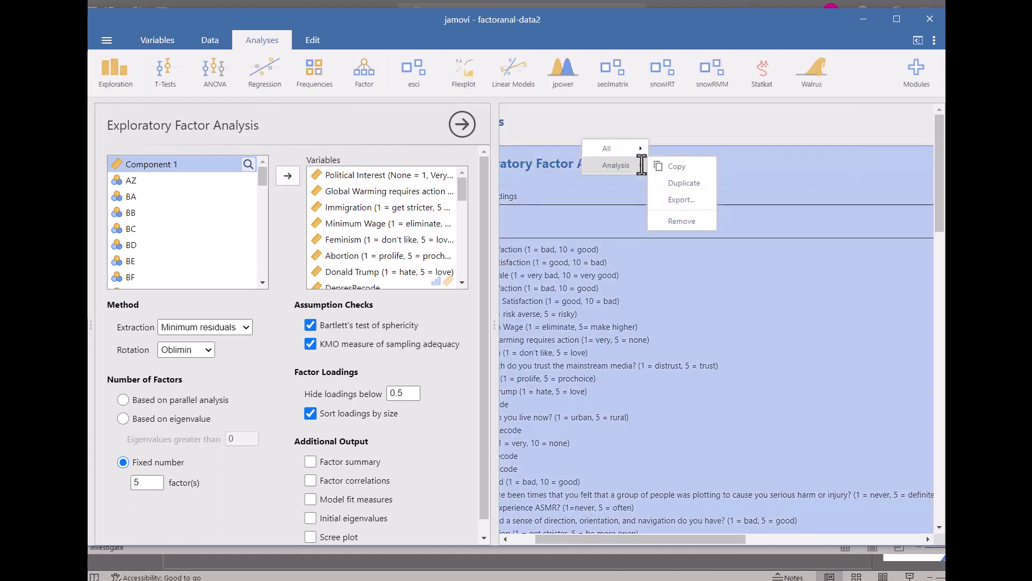
pyautogui.moveTo(624, 150)
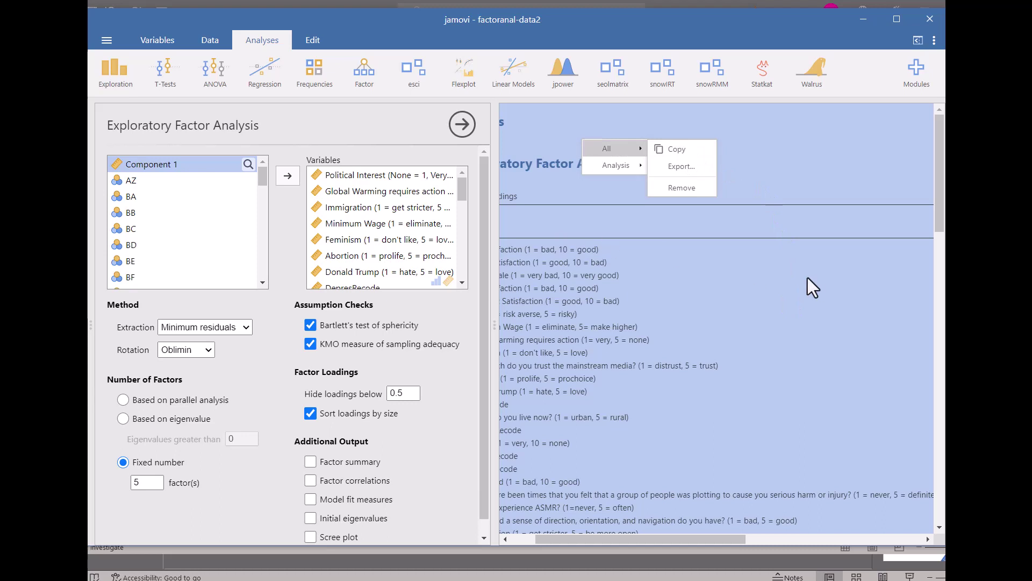
pyautogui.click(763, 269)
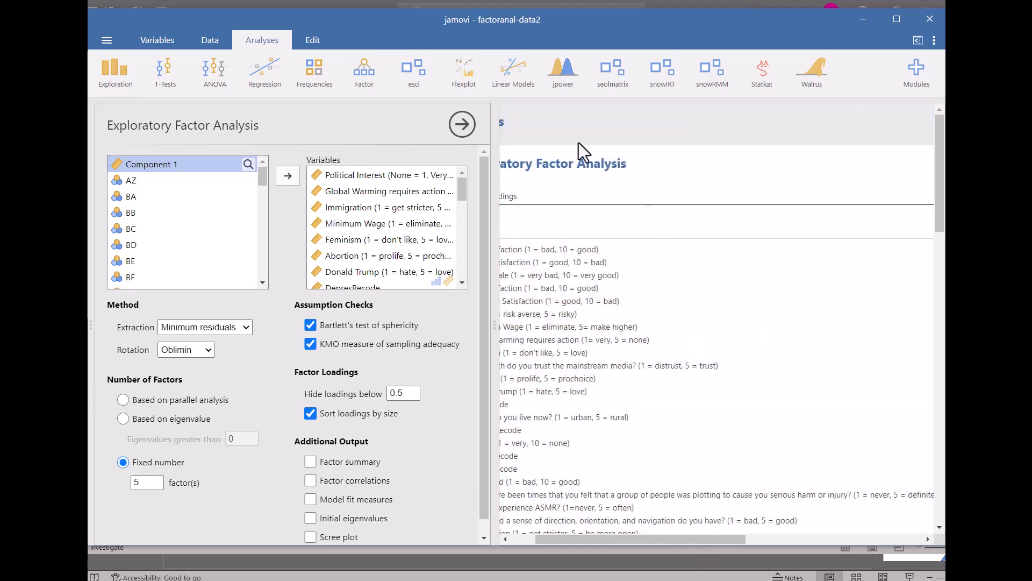
pyautogui.click(566, 175)
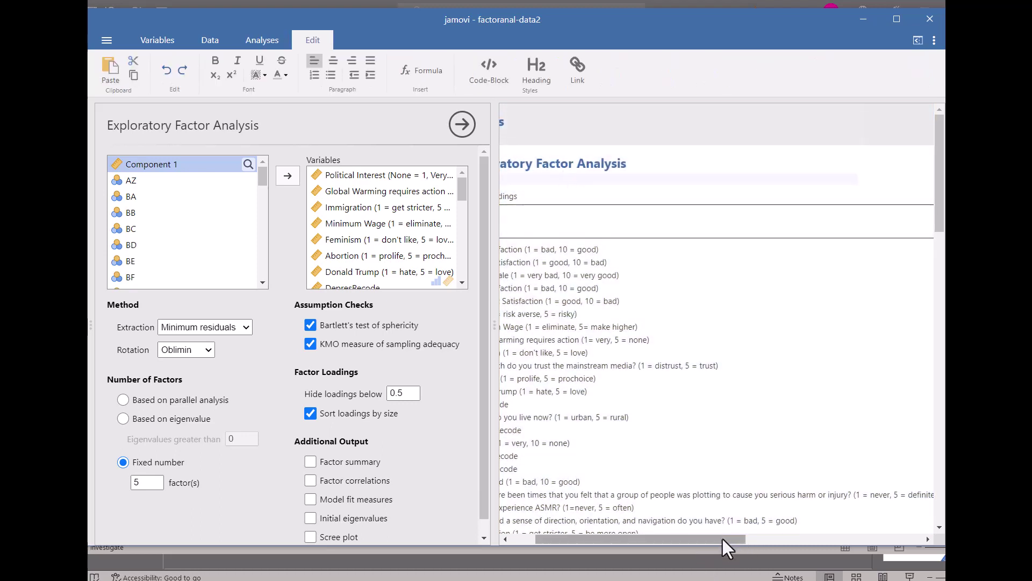
pyautogui.moveTo(722, 539); pyautogui.dragTo(679, 537)
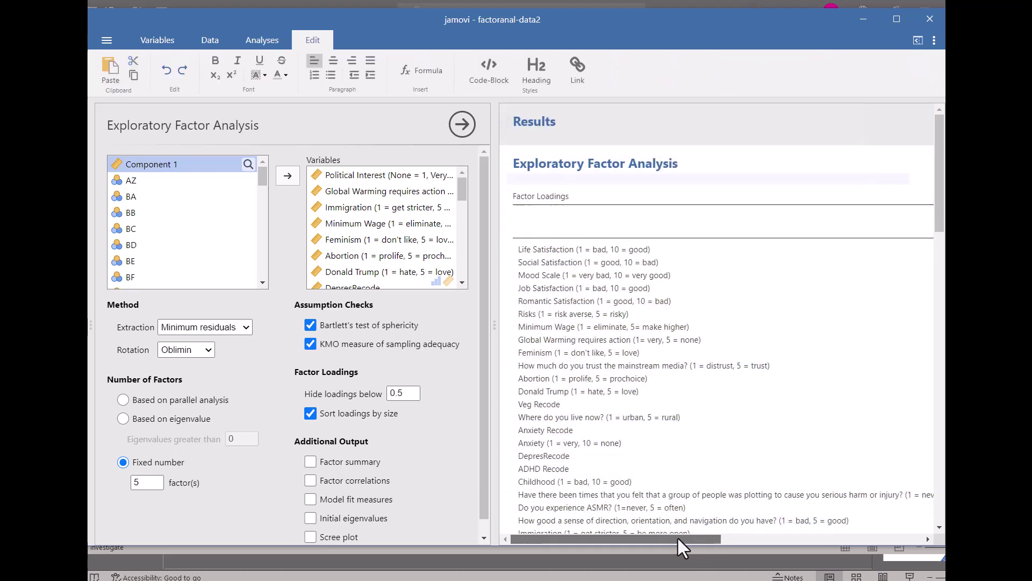
pyautogui.click(747, 185)
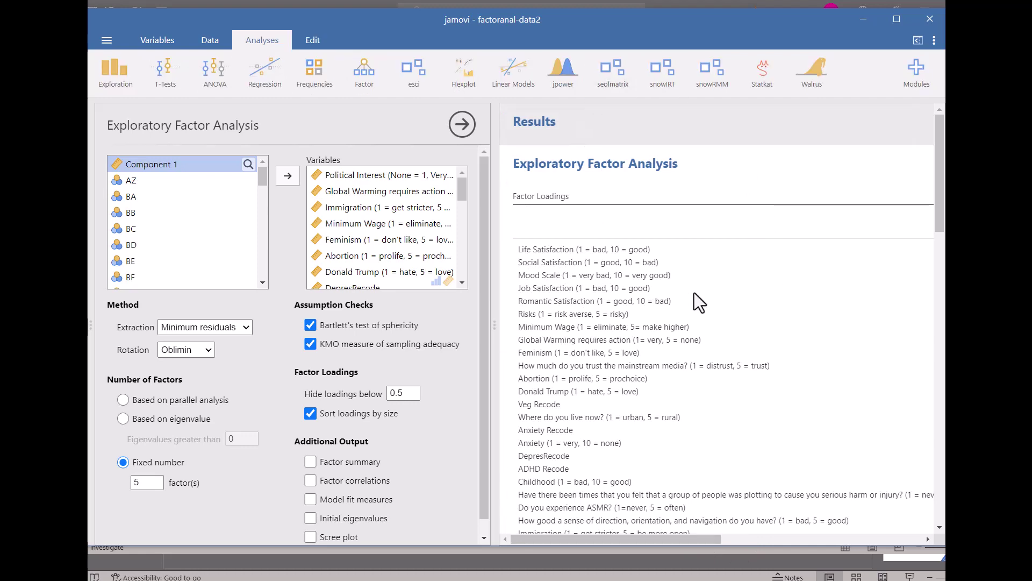